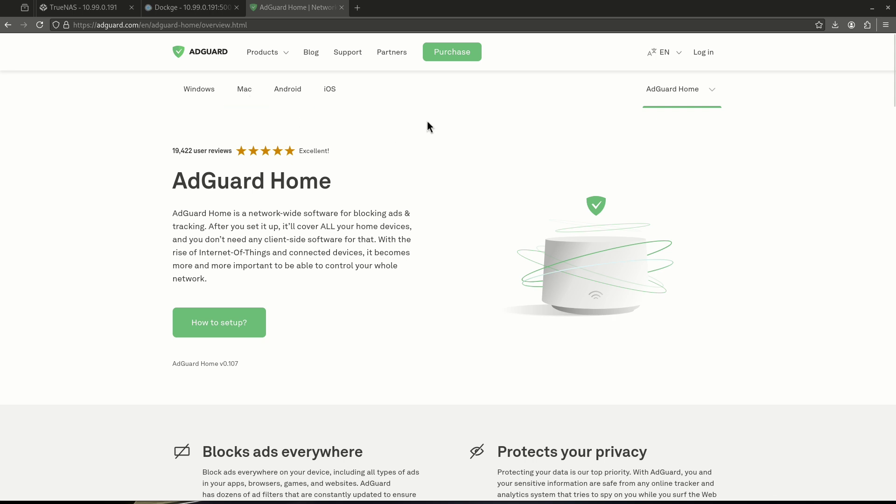
# Step: Search the TrueNAS app catalog for 'adgua' and open the AdGuard Home app details
pyautogui.scroll(-10, 310, 125)
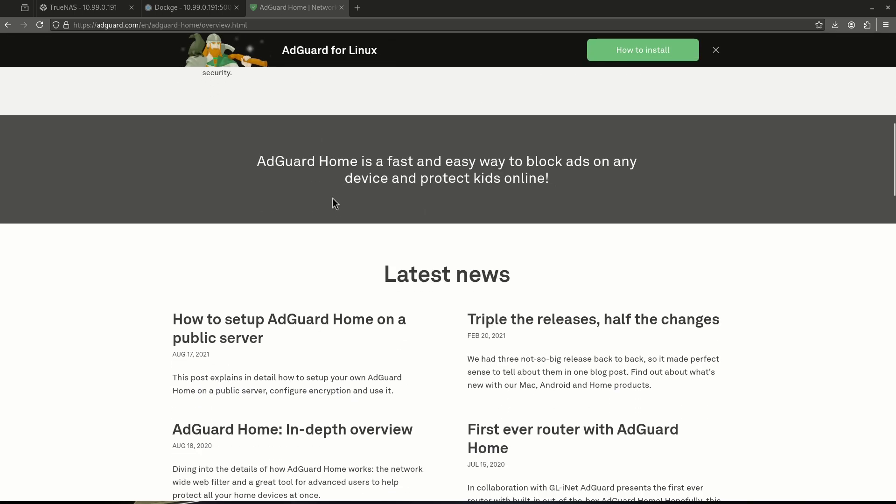
pyautogui.scroll(-9, 333, 200)
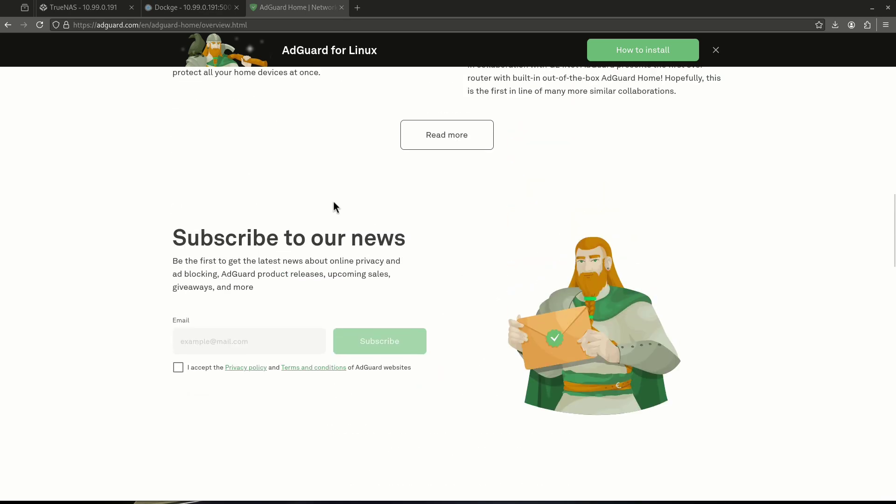
pyautogui.scroll(18, 335, 205)
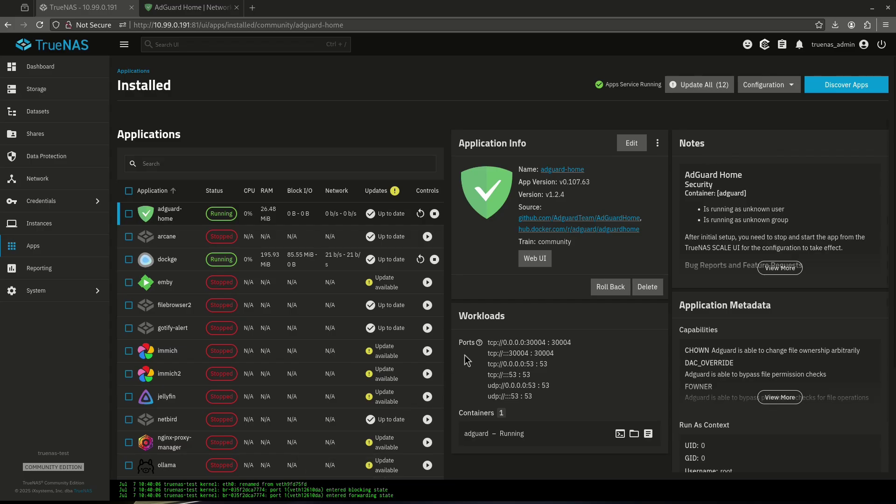
pyautogui.click(828, 88)
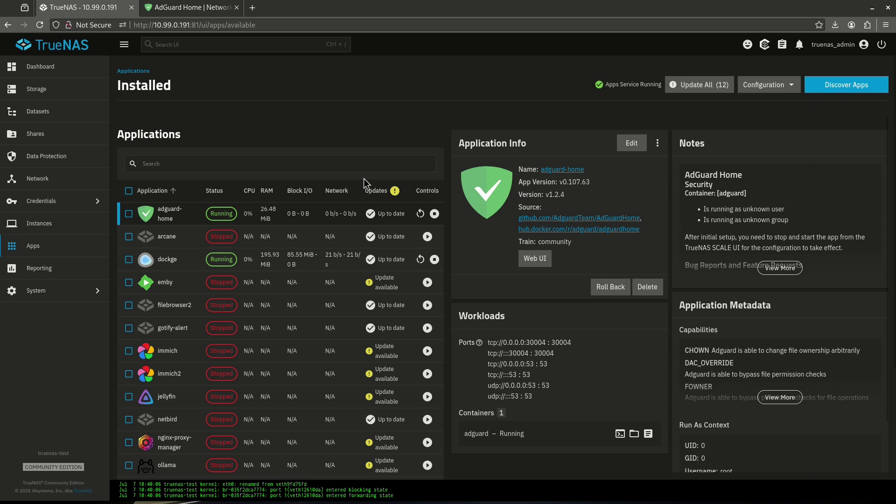
pyautogui.click(224, 133)
pyautogui.write('adgua')
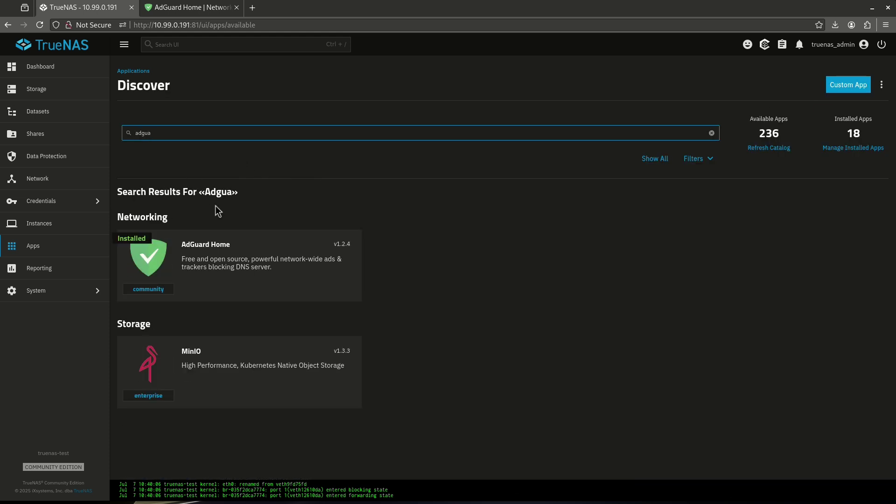
pyautogui.click(214, 237)
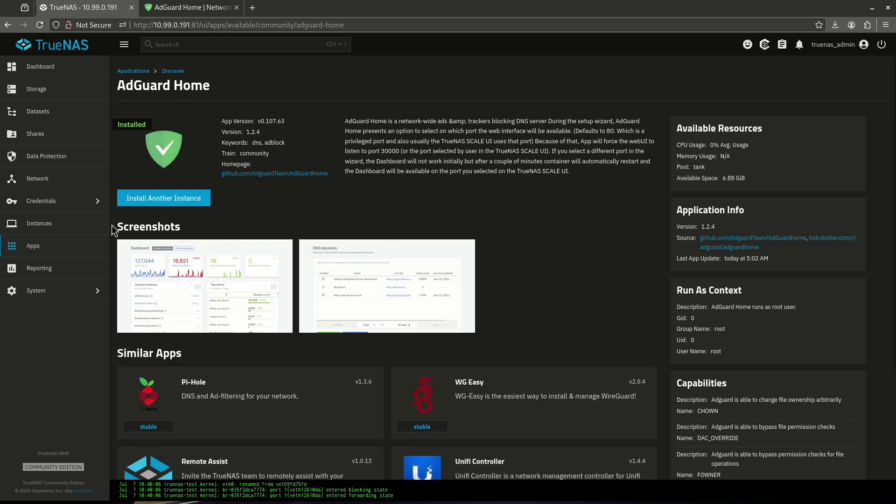
# Step: Edit the installed AdGuard Home app's settings and read the Host Network explanation
pyautogui.click(88, 250)
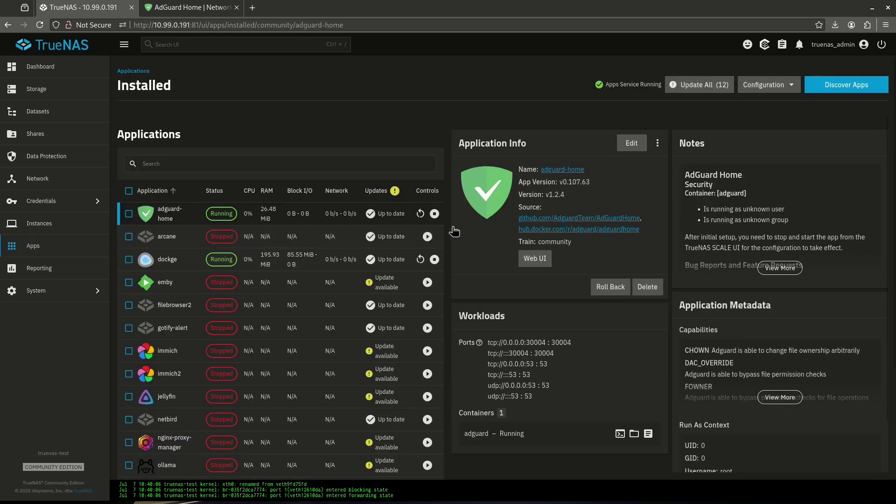
pyautogui.click(629, 144)
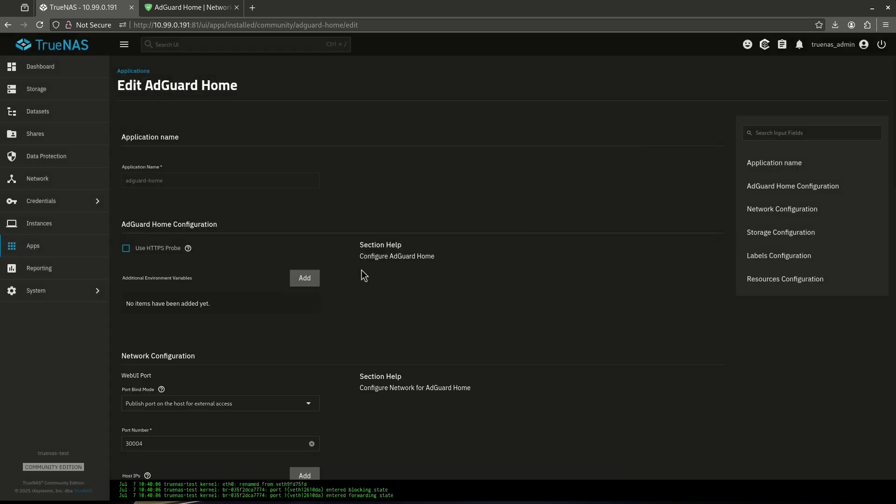
pyautogui.scroll(-5, 200, 210)
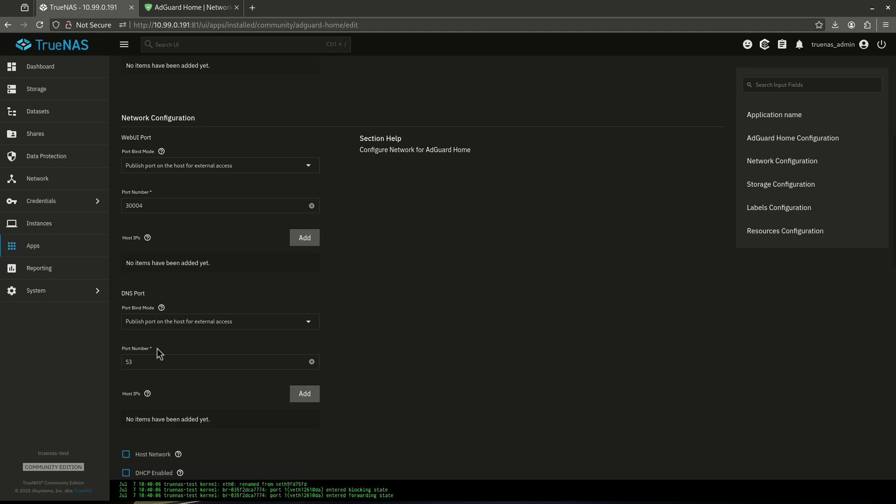
pyautogui.scroll(-5, 157, 323)
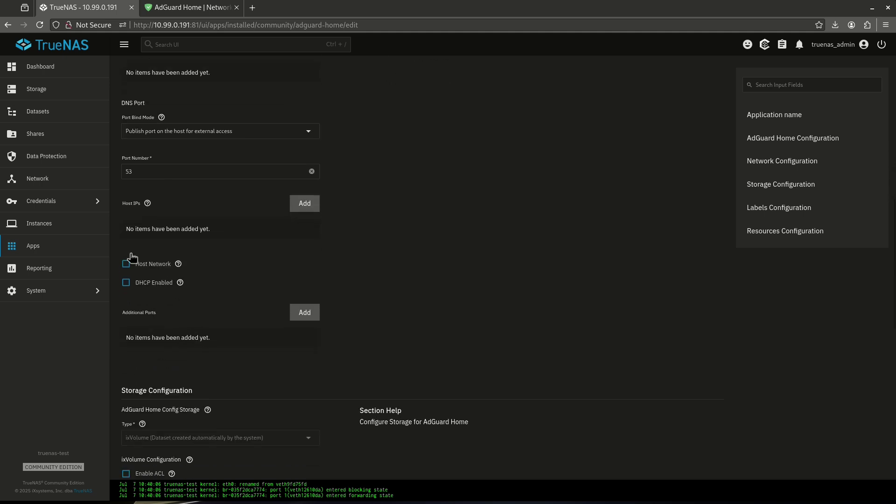
pyautogui.click(178, 264)
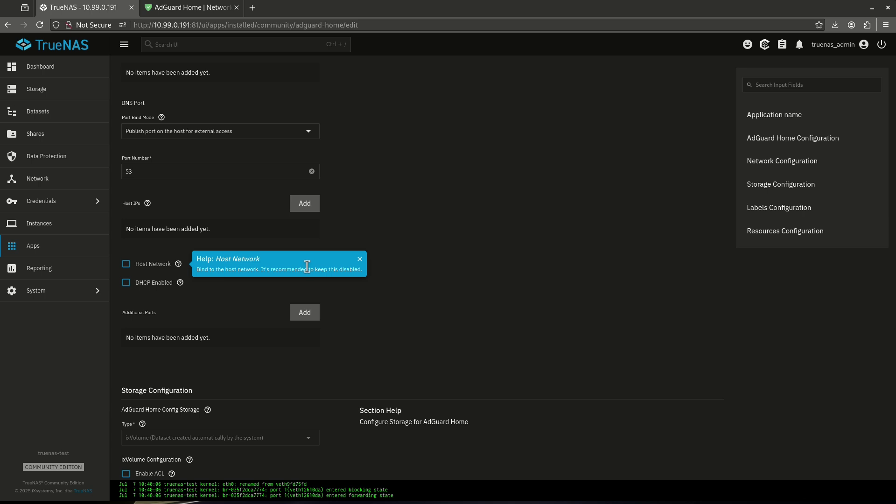
pyautogui.click(377, 271)
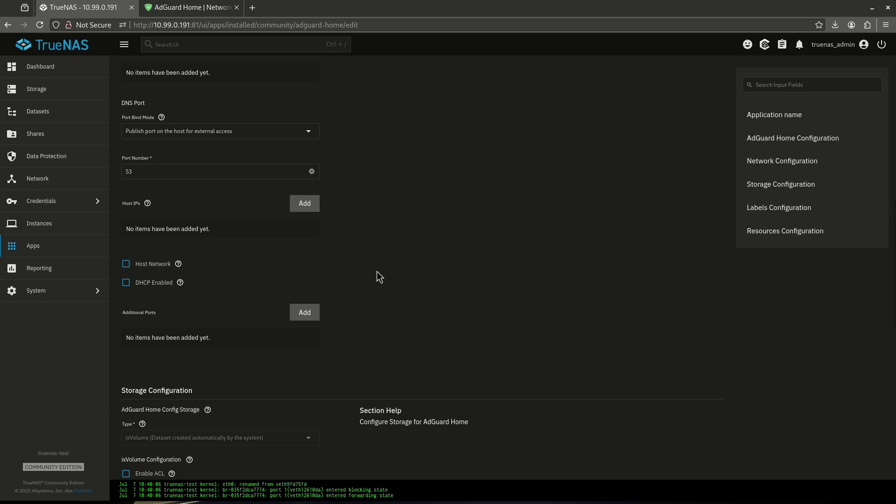
# Step: Point out the Config Storage and WorkDir Storage settings in AdGuard Home's configuration
pyautogui.scroll(-3, 261, 280)
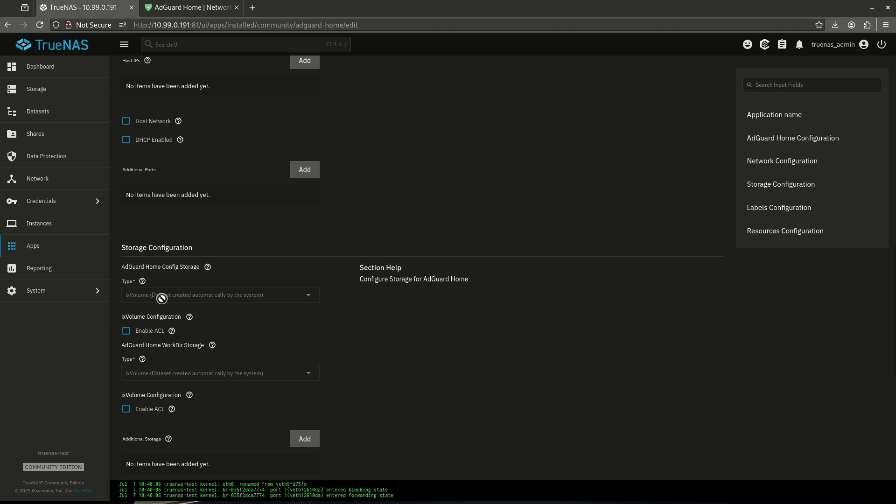
pyautogui.scroll(-2, 161, 299)
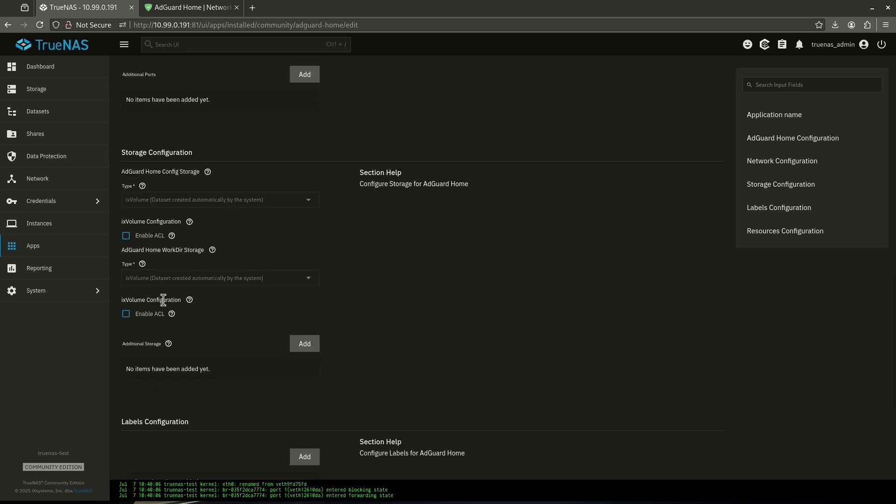
pyautogui.scroll(2, 169, 304)
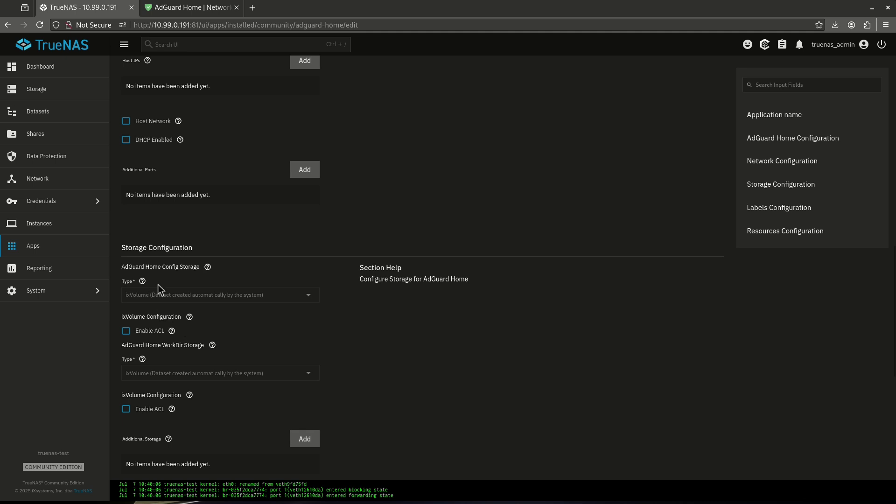
pyautogui.moveTo(161, 267); pyautogui.dragTo(194, 290)
pyautogui.click(148, 344)
pyautogui.moveTo(148, 343); pyautogui.dragTo(187, 345)
pyautogui.click(188, 346)
pyautogui.scroll(-6, 336, 332)
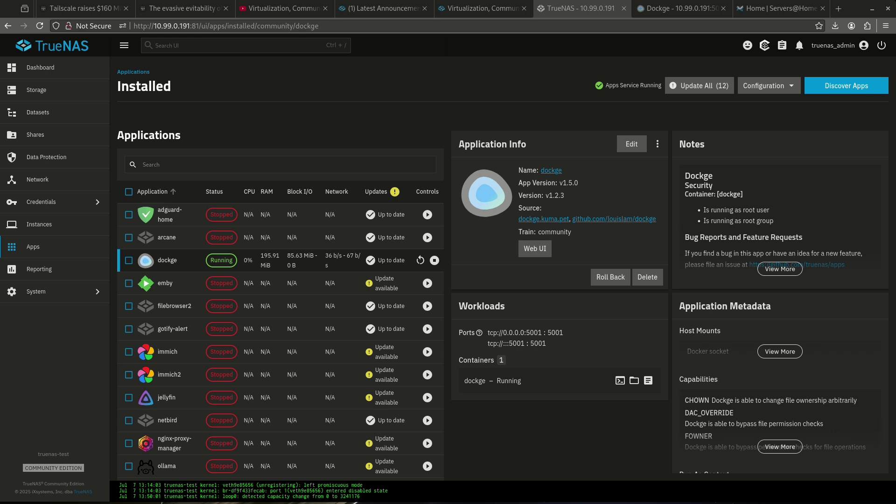
# Step: Copy the Docker Compose definition from the wiki's Networking > AdGuard guide
pyautogui.click(759, 13)
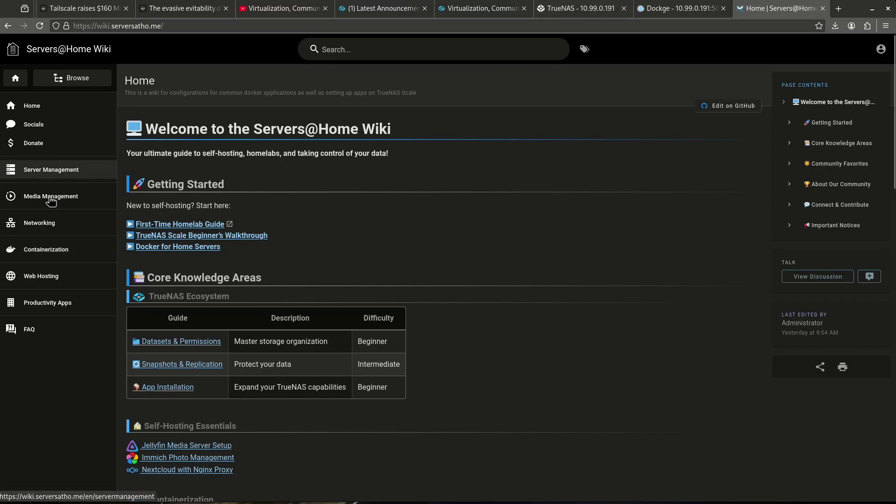
pyautogui.click(42, 223)
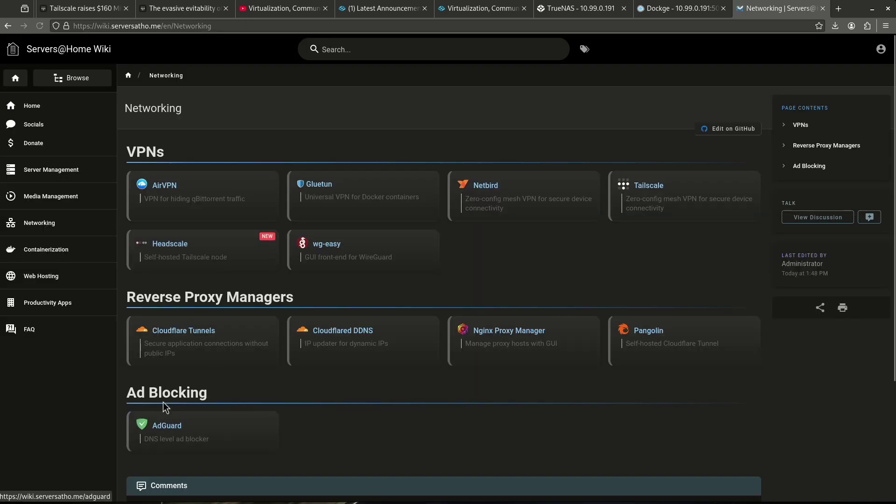
pyautogui.click(247, 420)
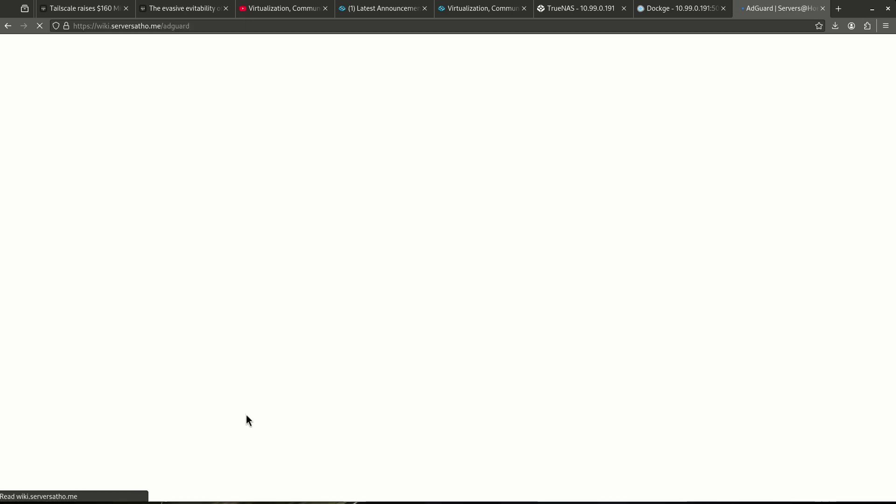
pyautogui.scroll(-5, 234, 364)
pyautogui.click(202, 231)
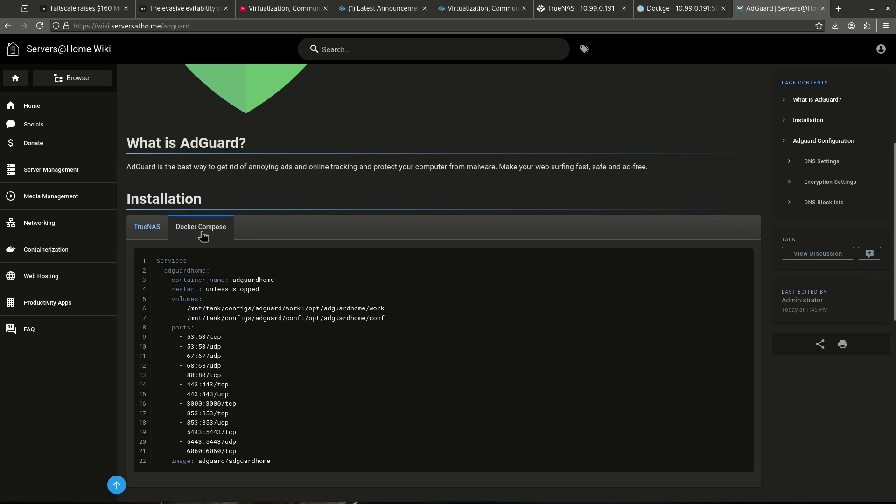
pyautogui.click(739, 258)
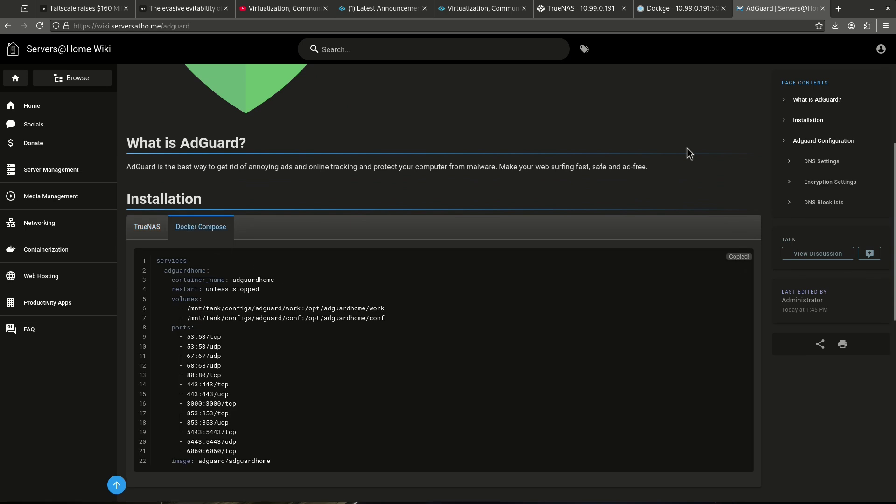
pyautogui.click(679, 8)
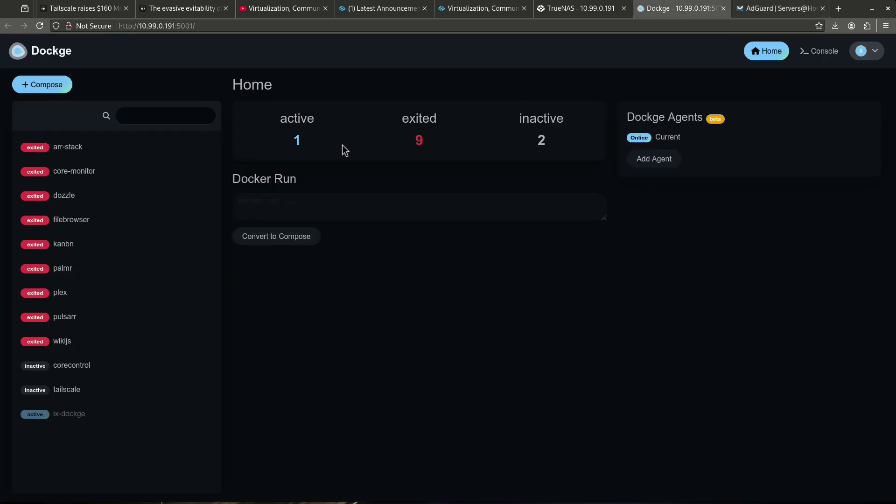
# Step: Create a Dockge stack named 'adguard', replacing the nginx placeholder with the adguardhome compose file
pyautogui.click(51, 86)
pyautogui.click(282, 184)
pyautogui.write('a')
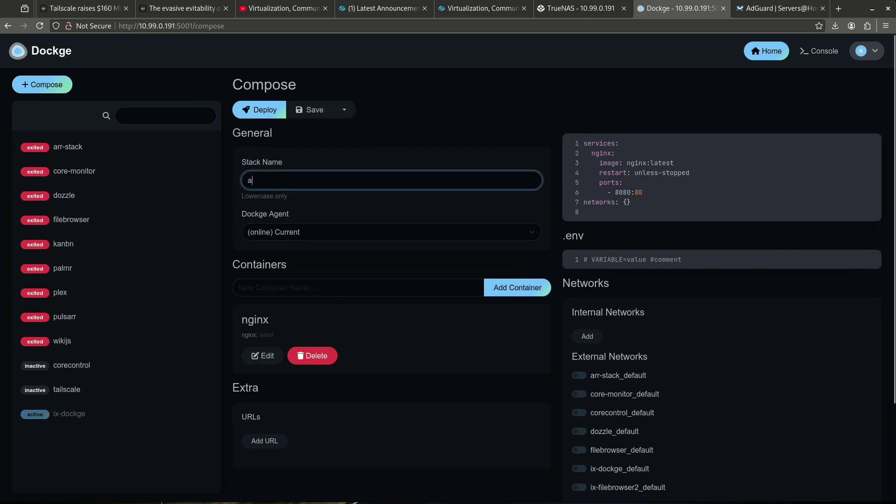
pyautogui.write('dguard')
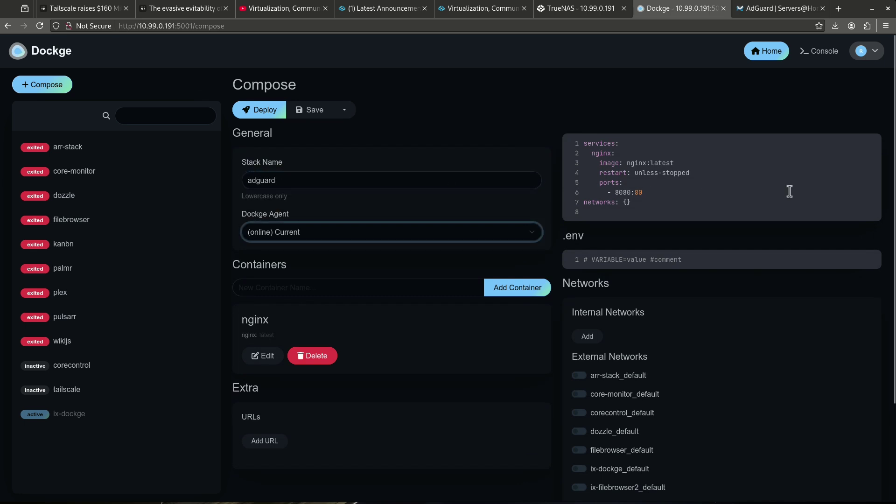
pyautogui.click(781, 196)
pyautogui.hotkey('ctrl', 'a')
pyautogui.hotkey('ctrl', 'v')
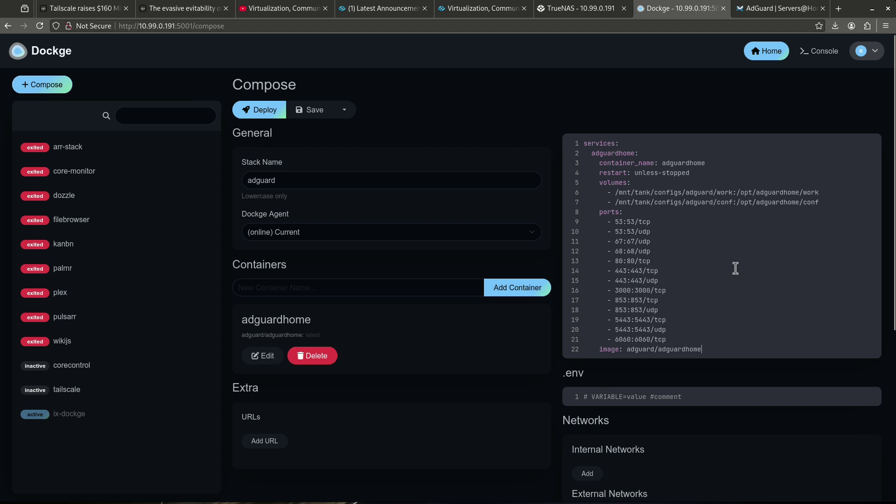
# Step: Review the adguard host config volume path, then deploy the stack
pyautogui.doubleClick(697, 193)
pyautogui.moveTo(617, 192); pyautogui.dragTo(705, 193)
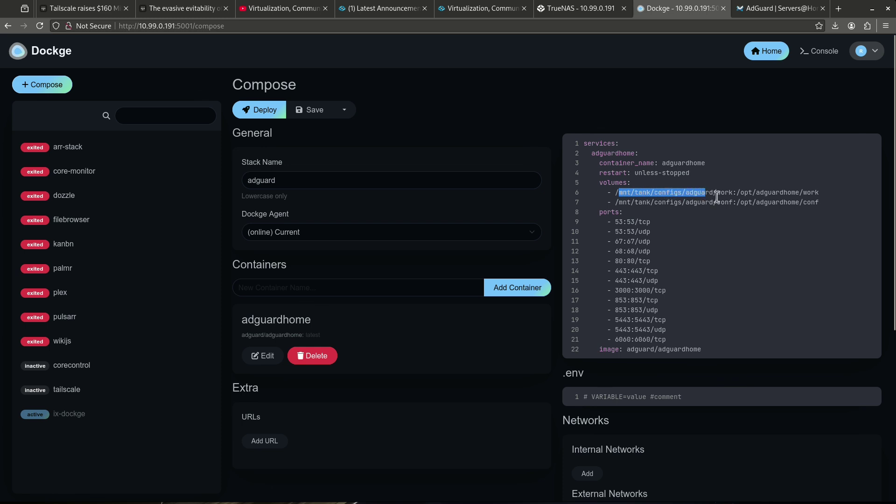
pyautogui.click(725, 192)
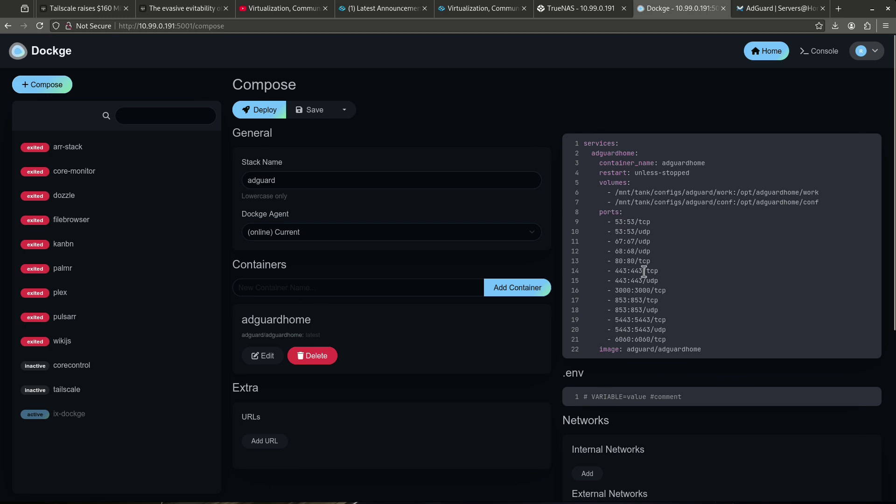
pyautogui.click(267, 116)
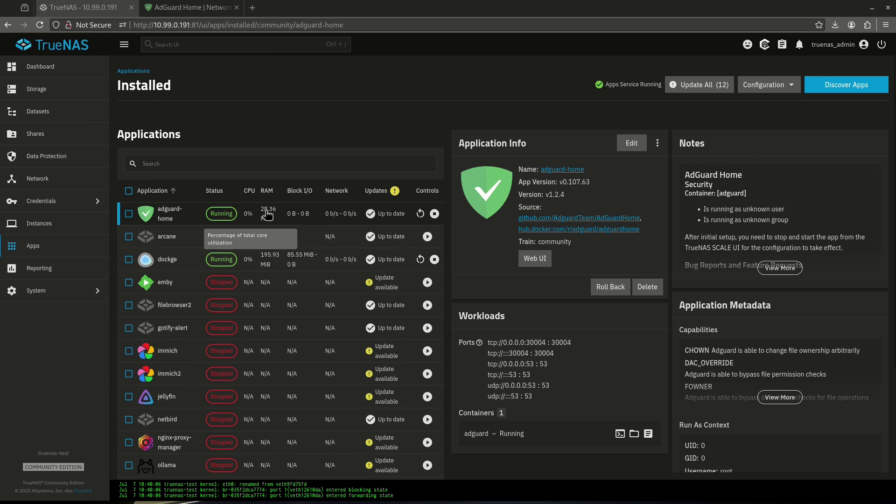
# Step: Launch the AdGuard Home web interface and advance the setup wizard to the authentication step
pyautogui.click(535, 259)
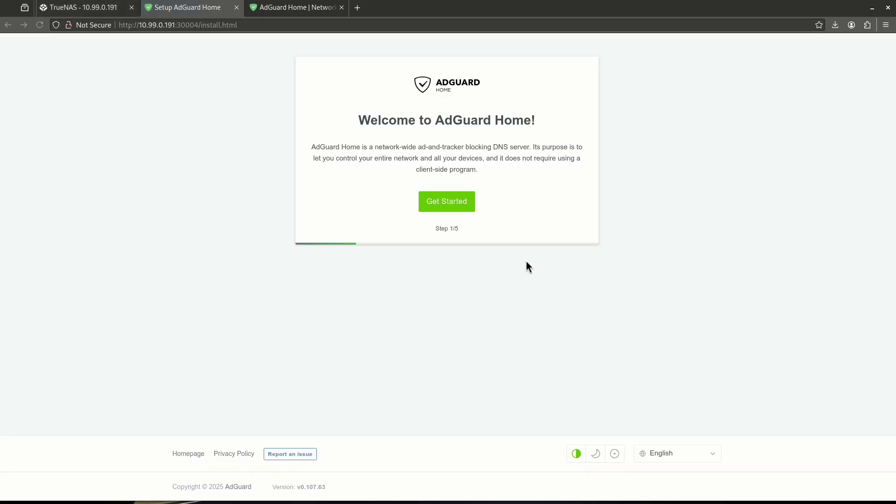
pyautogui.click(459, 208)
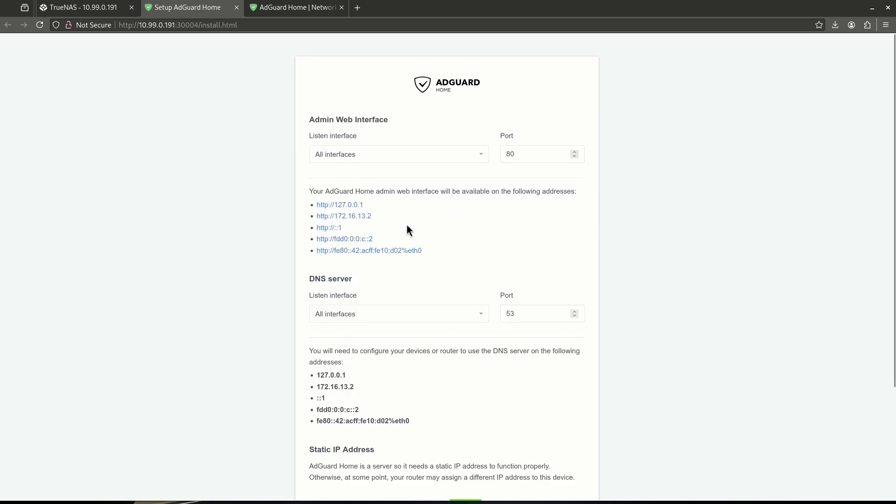
pyautogui.scroll(-3, 433, 270)
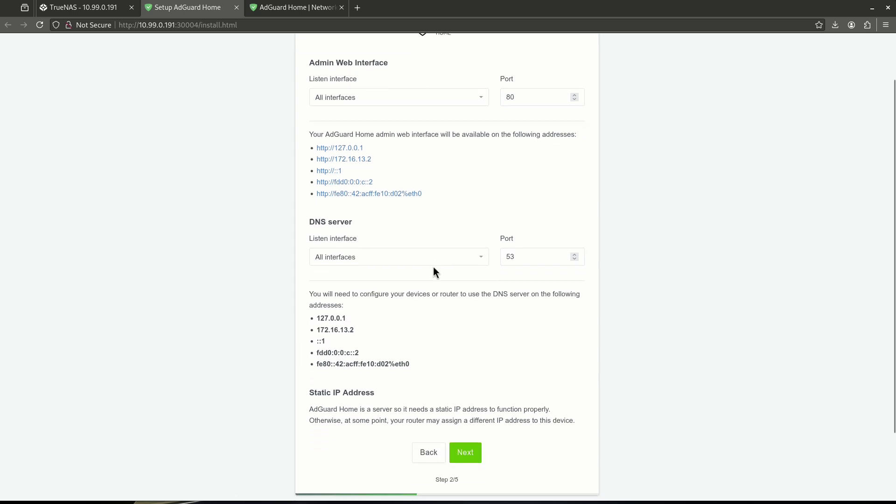
pyautogui.click(474, 380)
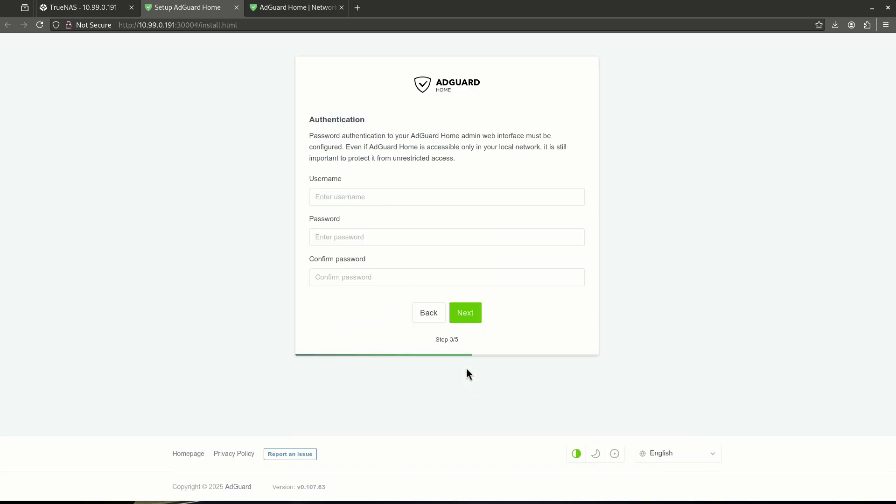
pyautogui.click(362, 200)
pyautogui.write('admin')
pyautogui.press('Tab')
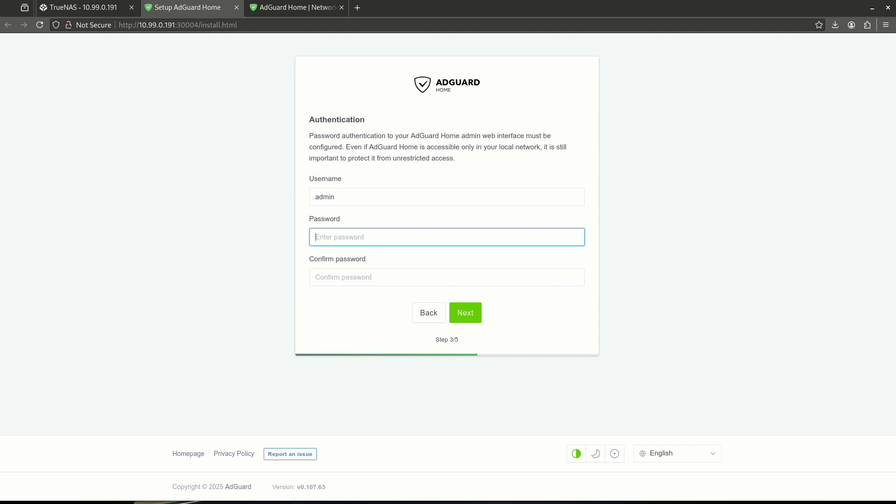
pyautogui.write('••••••')
pyautogui.hotkey('ctrl', 'a')
pyautogui.write('•')
pyautogui.press('Tab')
pyautogui.write('••')
pyautogui.hotkey('shift', 'Tab')
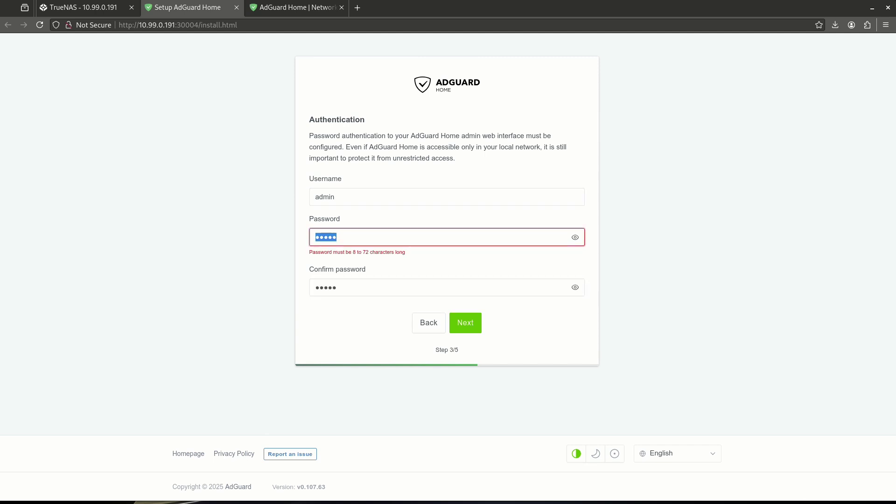
pyautogui.write('•••')
pyautogui.press('Tab')
pyautogui.write('•••')
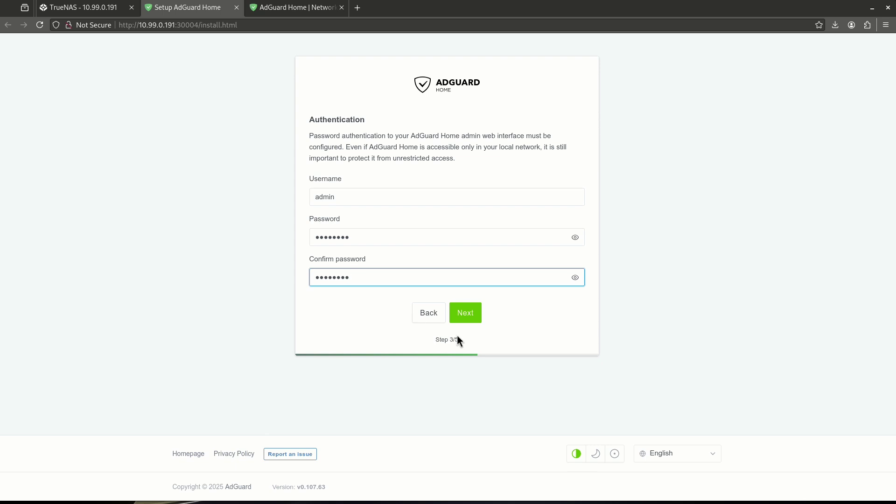
pyautogui.click(465, 313)
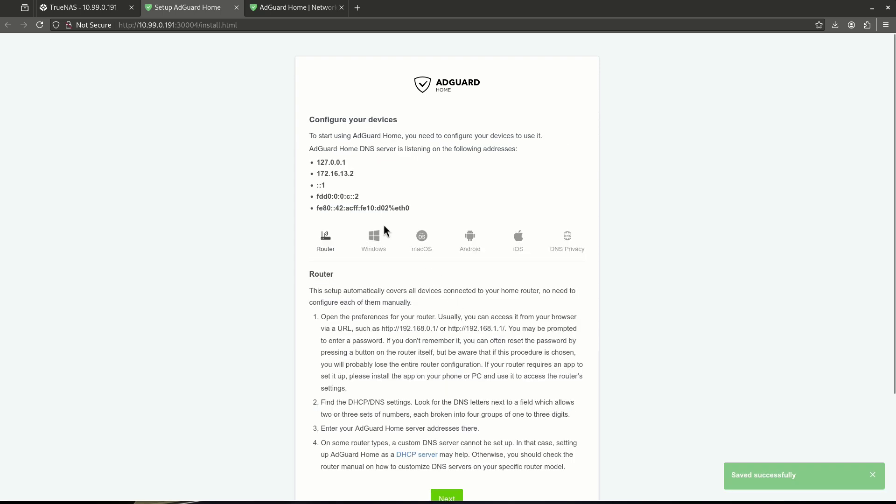
pyautogui.scroll(-2, 385, 282)
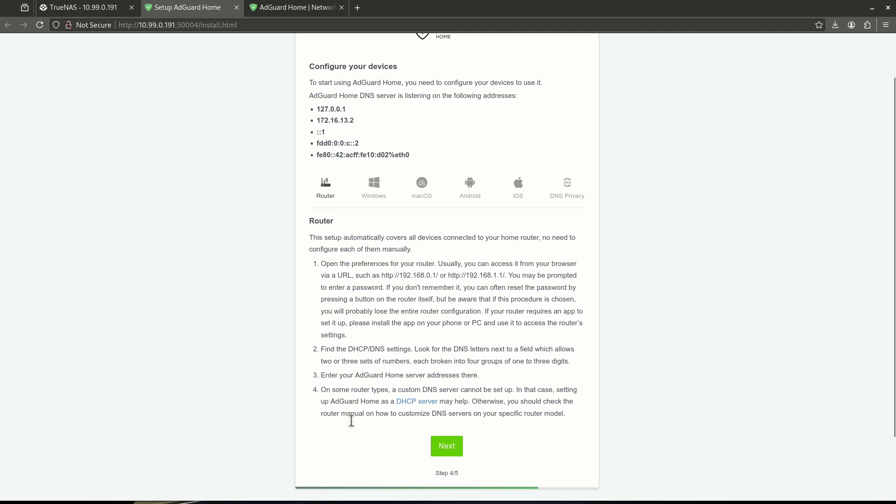
pyautogui.hotkey('ctrl', 'Tab')
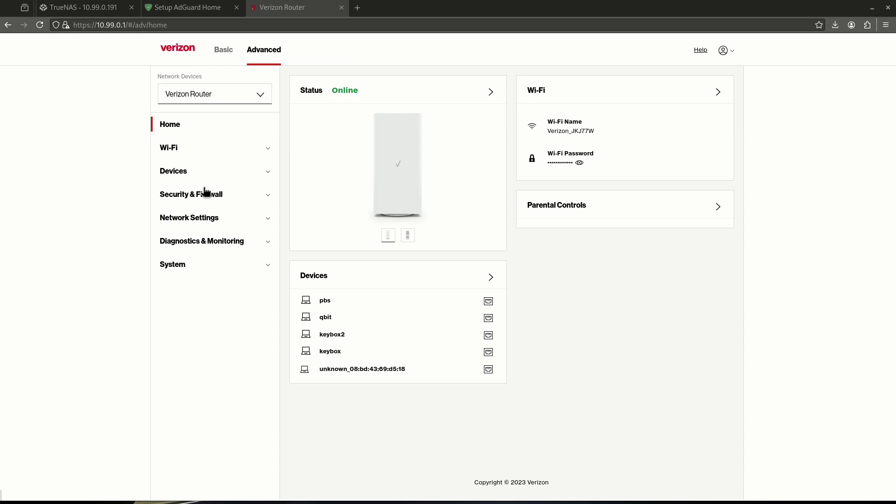
# Step: Open the router's broadband connection settings and locate IPv4 DNS addresses 9.9.9.9 and 1.1.1.2
pyautogui.click(264, 51)
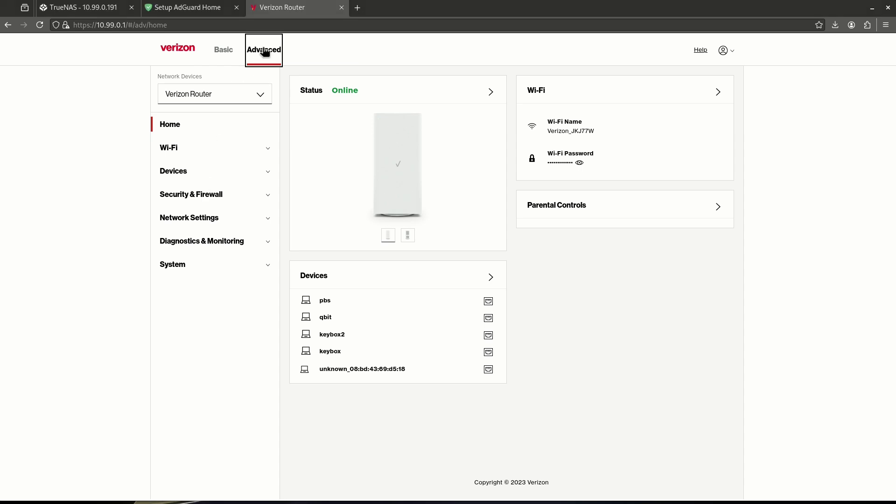
pyautogui.click(201, 217)
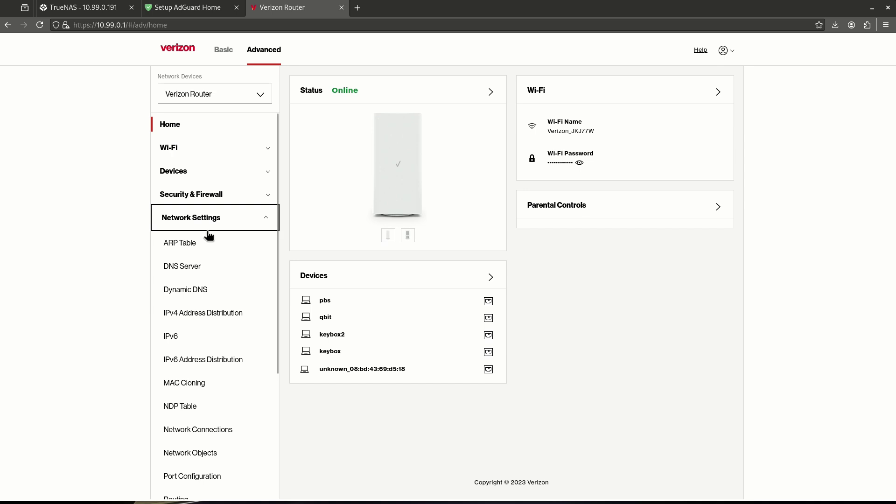
pyautogui.click(219, 430)
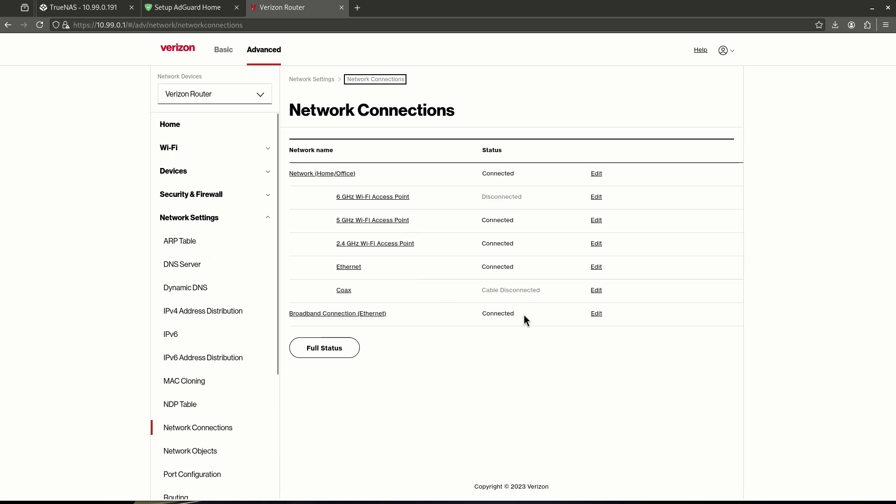
pyautogui.click(599, 316)
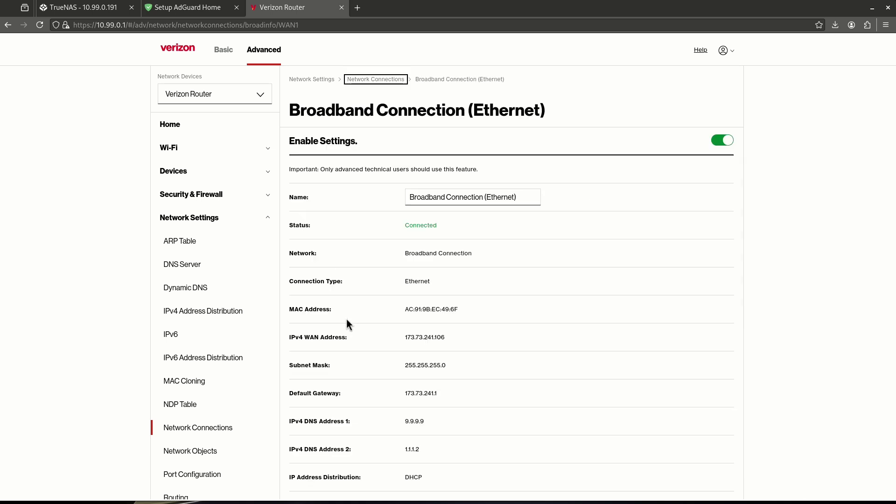
pyautogui.scroll(-7, 422, 283)
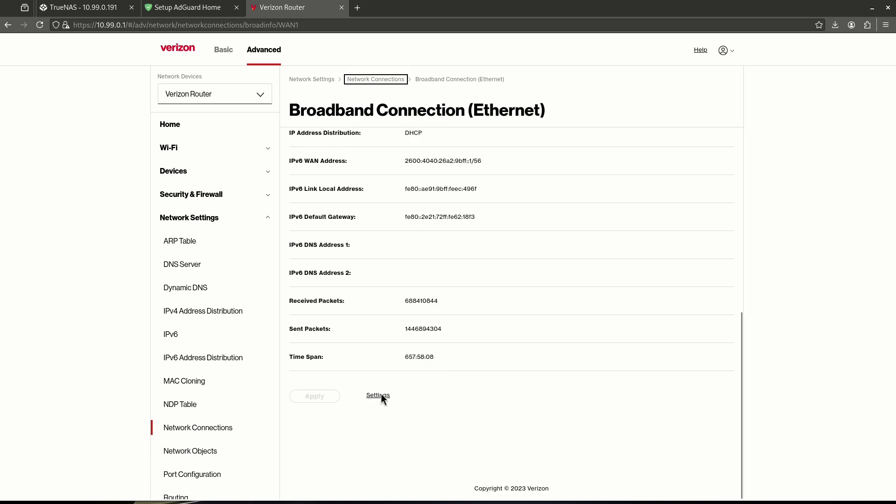
pyautogui.click(377, 396)
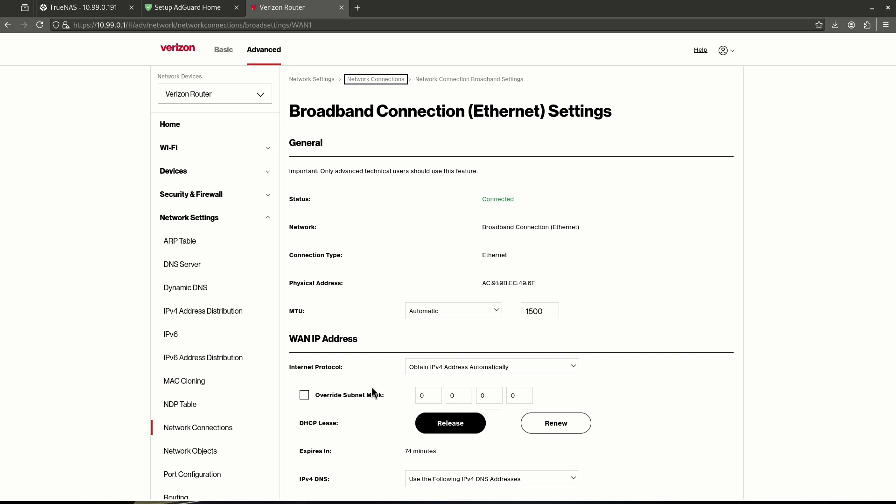
pyautogui.scroll(-5, 368, 257)
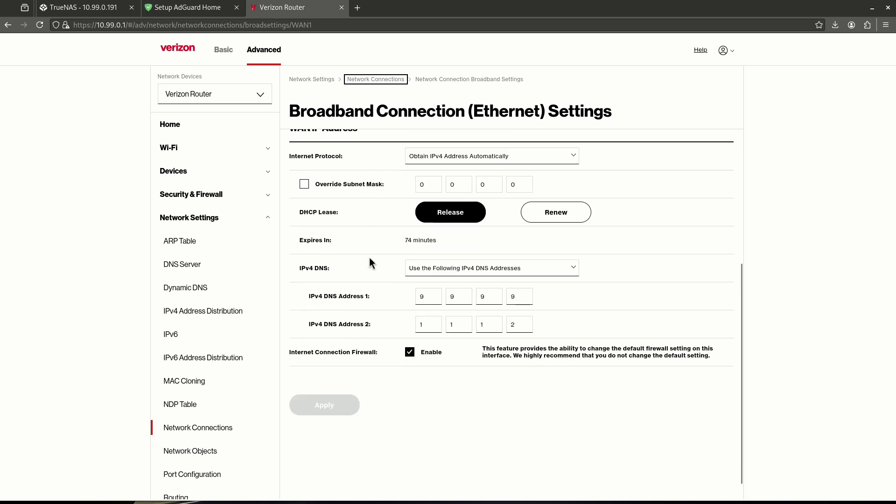
pyautogui.moveTo(311, 273); pyautogui.dragTo(368, 273)
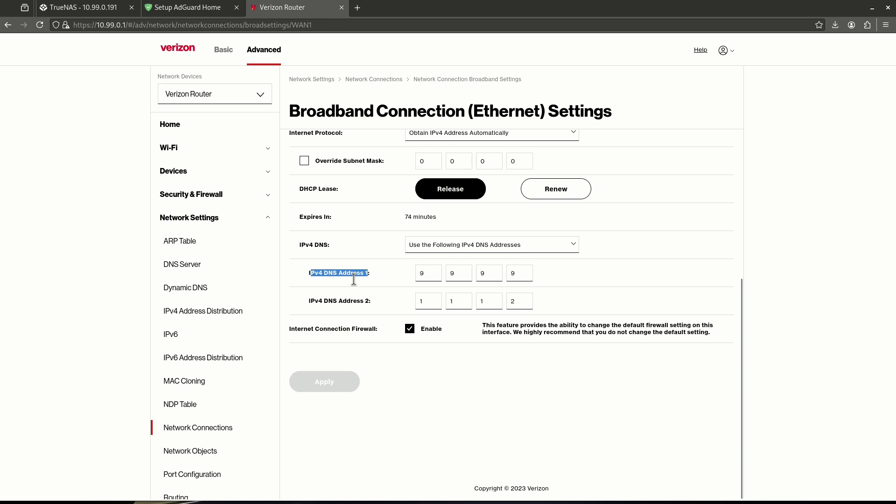
pyautogui.moveTo(311, 301); pyautogui.dragTo(371, 301)
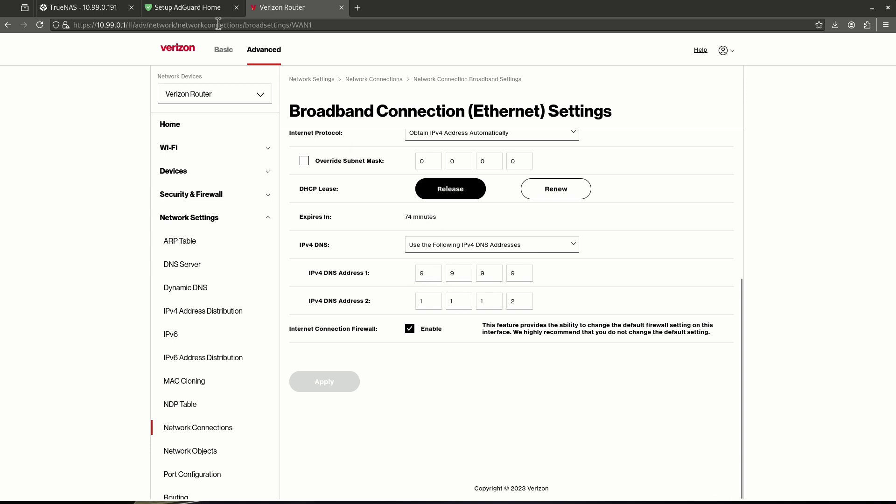
pyautogui.click(80, 14)
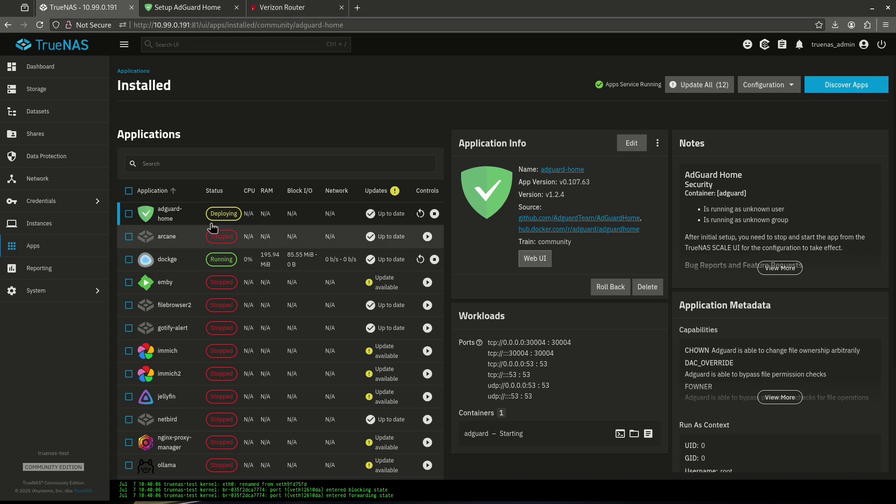
# Step: Reload the TrueNAS Installed apps page to check adguard-home's deployment status
pyautogui.click(40, 25)
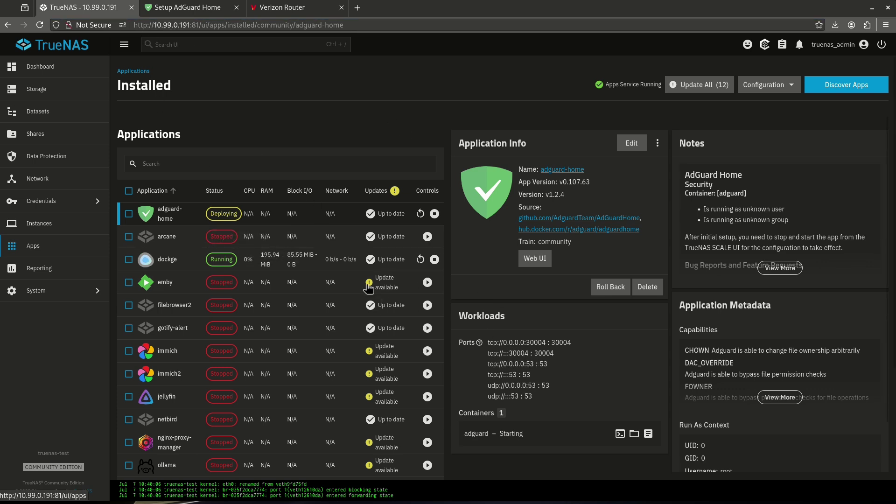
# Step: Change the router's IPv4 DNS Address 1 to 10.99.0.191
pyautogui.click(284, 7)
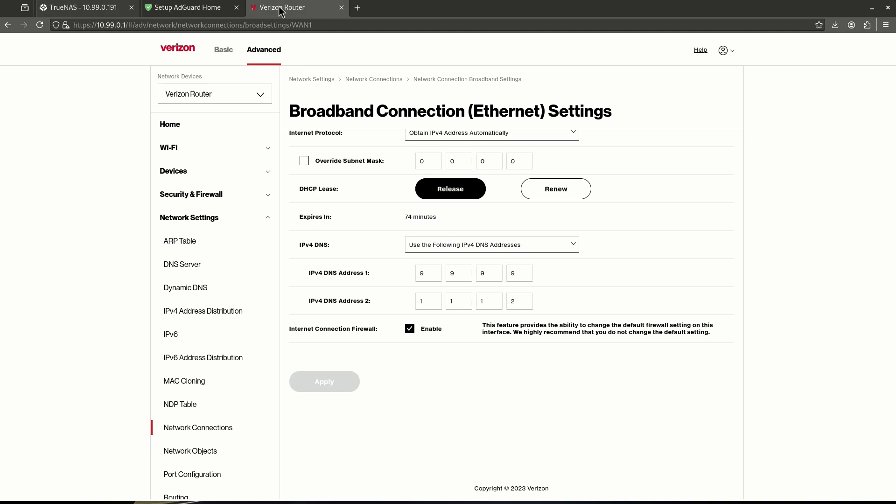
pyautogui.click(418, 276)
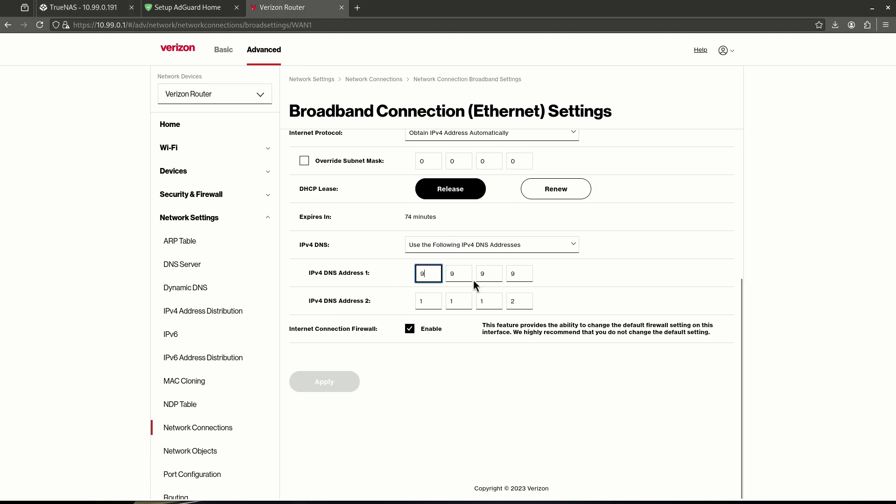
pyautogui.press('BackSpace')
pyautogui.write('10')
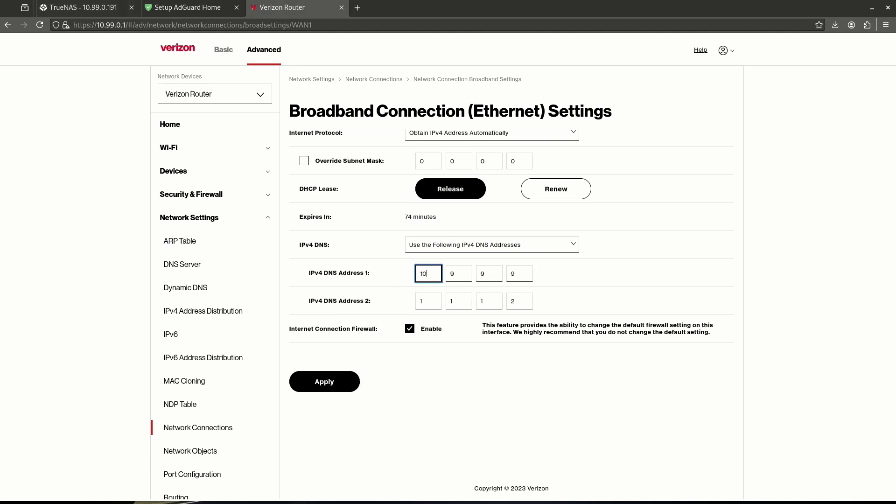
pyautogui.press('Tab')
pyautogui.write('9')
pyautogui.press('Tab')
pyautogui.write('0')
pyautogui.press('Tab')
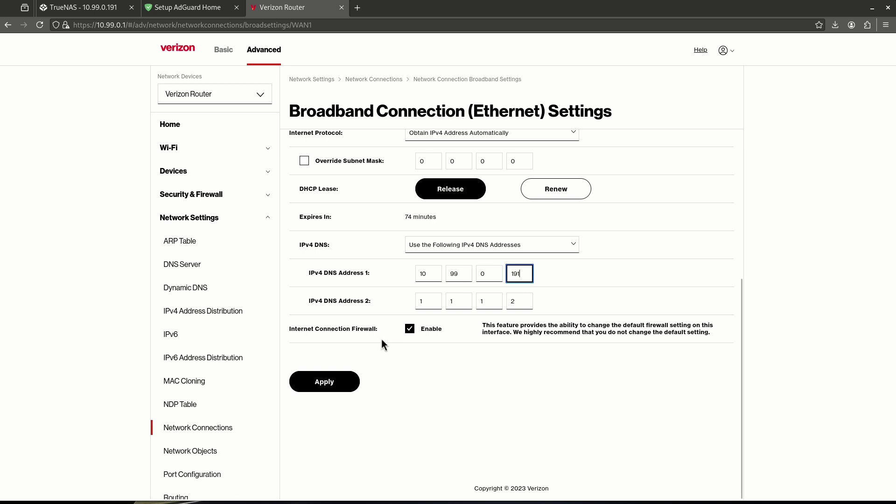
# Step: Point out the new DNS Address 1 value, then close the router and setup tabs
pyautogui.doubleClick(432, 266)
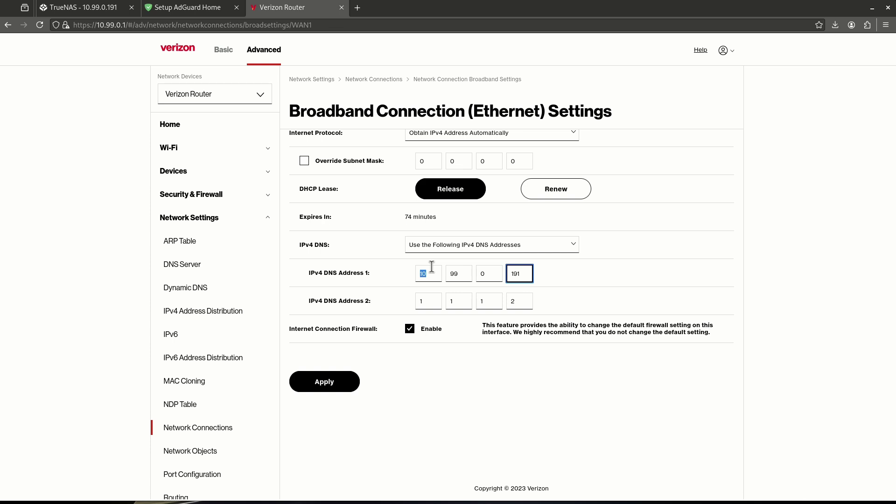
pyautogui.click(555, 283)
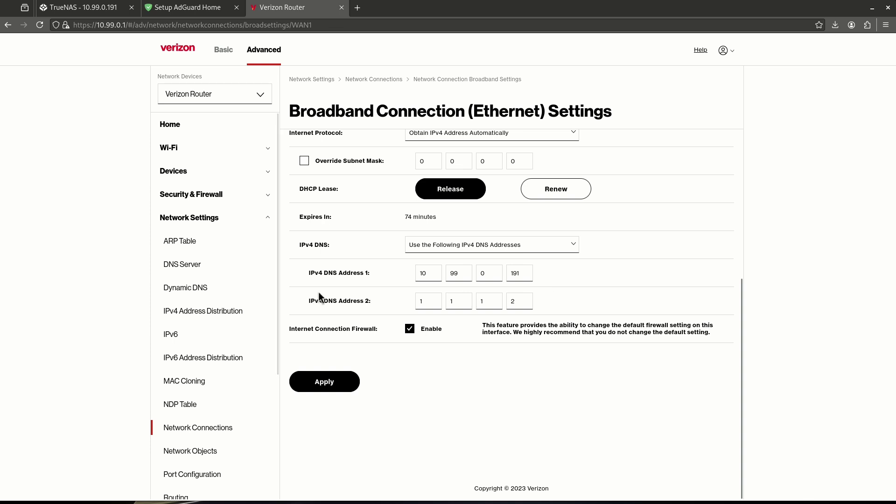
pyautogui.moveTo(329, 273); pyautogui.dragTo(357, 302)
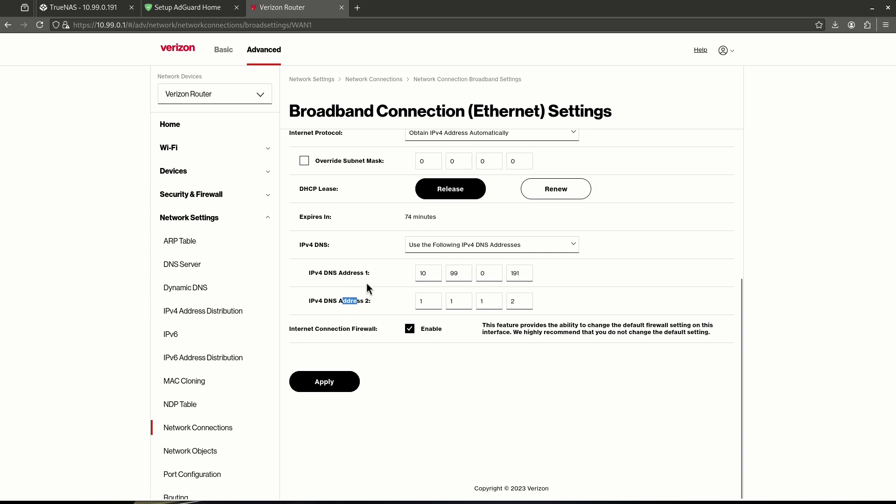
pyautogui.click(368, 273)
pyautogui.moveTo(430, 274); pyautogui.dragTo(403, 266)
pyautogui.click(459, 285)
pyautogui.hotkey('ctrl', 'w')
pyautogui.hotkey('ctrl', 'w')
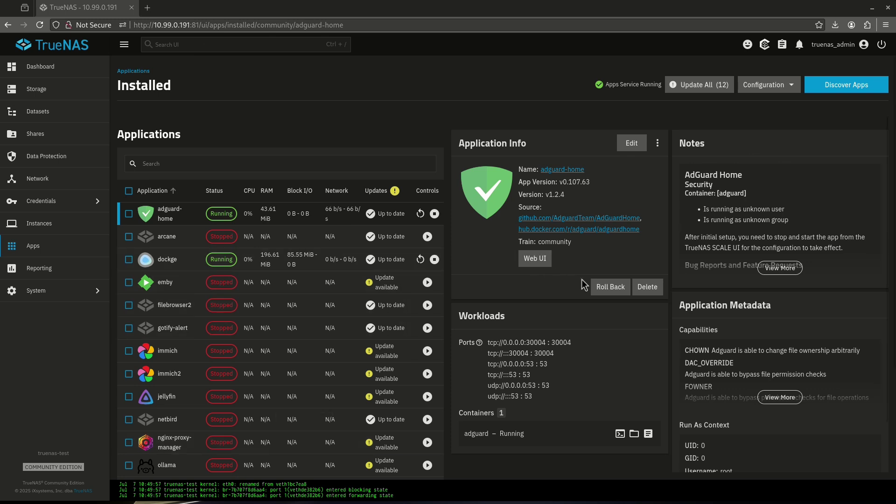
# Step: Open AdGuard Home's Web UI from TrueNAS and sign in with the admin credentials
pyautogui.click(535, 259)
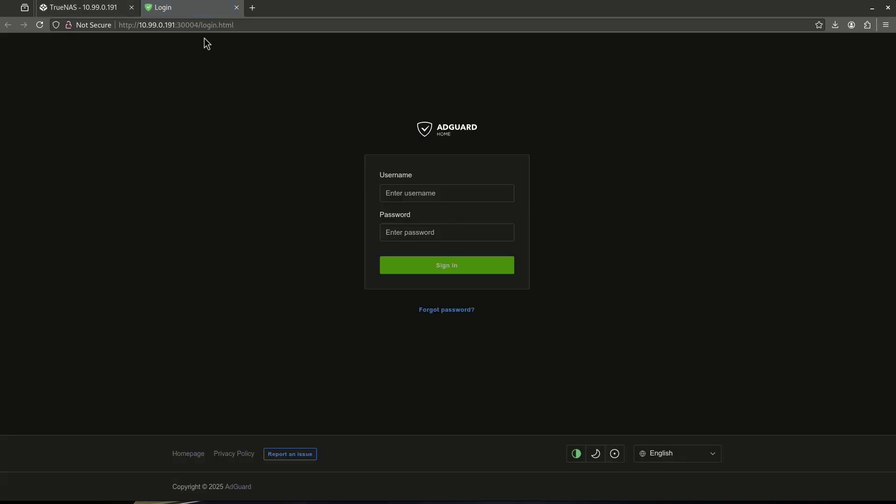
pyautogui.click(432, 194)
pyautogui.write('admin')
pyautogui.press('Tab')
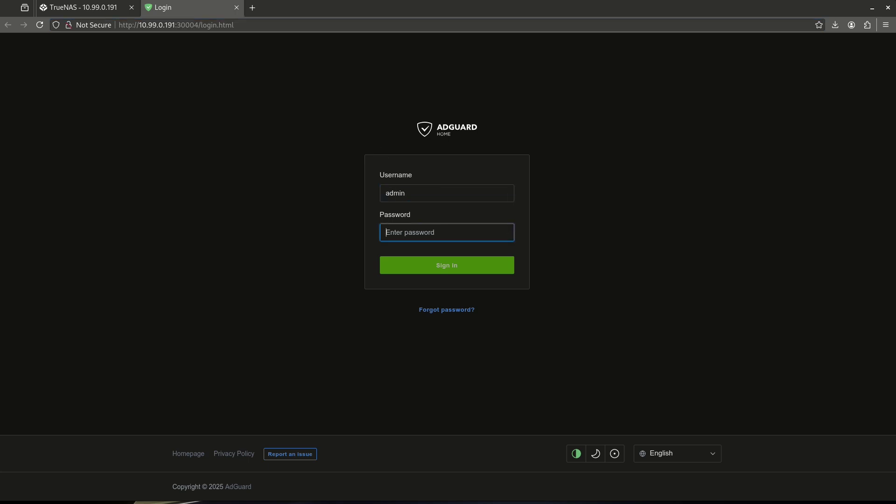
pyautogui.write('••••')
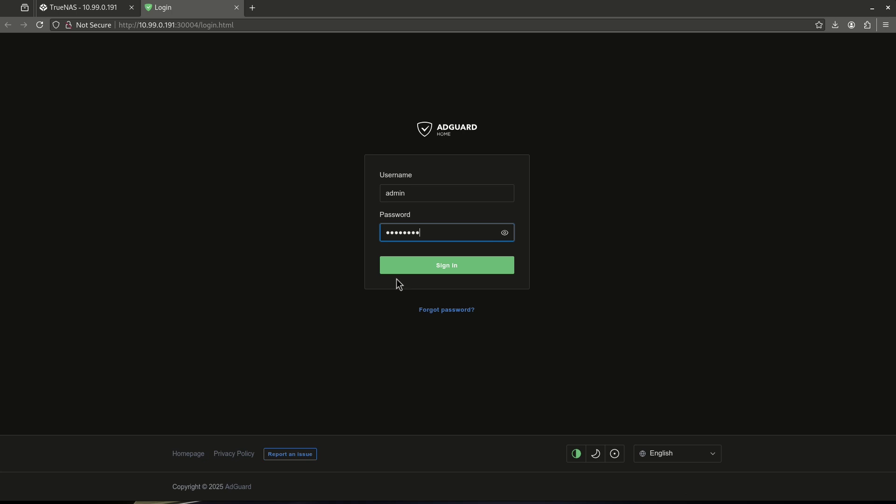
pyautogui.click(401, 270)
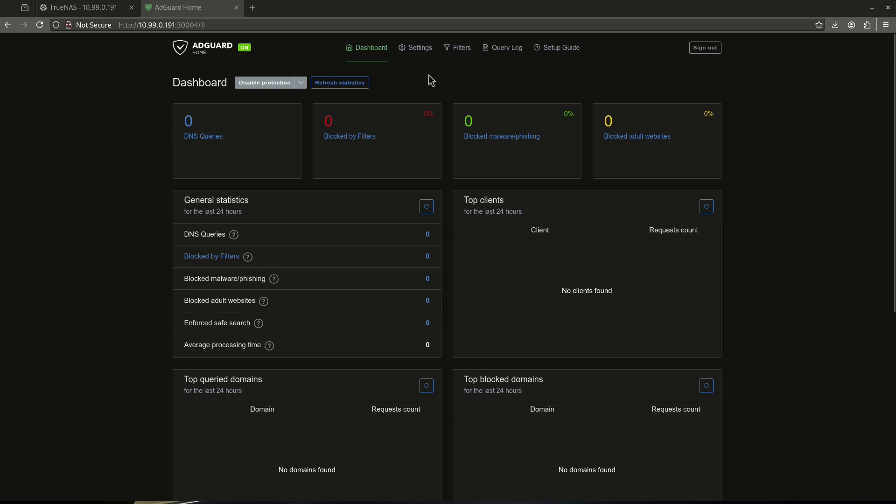
# Step: Look through AdGuard Home's General settings, then go to the DNS settings page
pyautogui.click(417, 55)
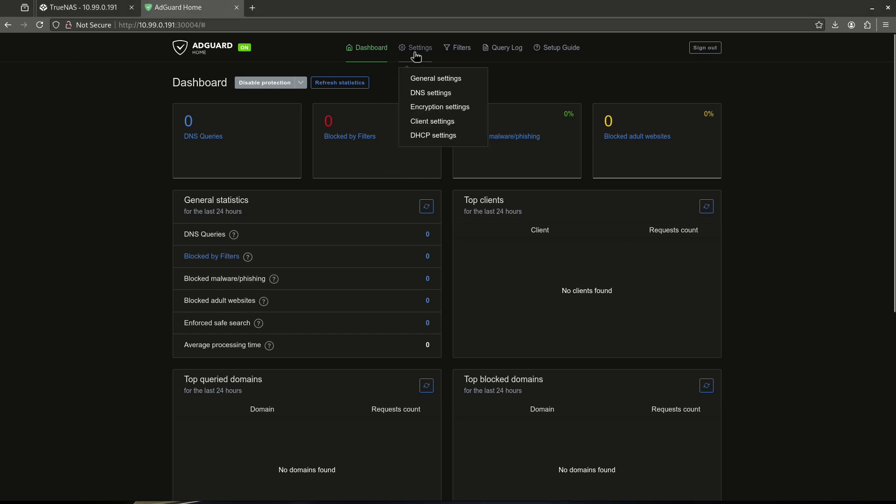
pyautogui.click(429, 79)
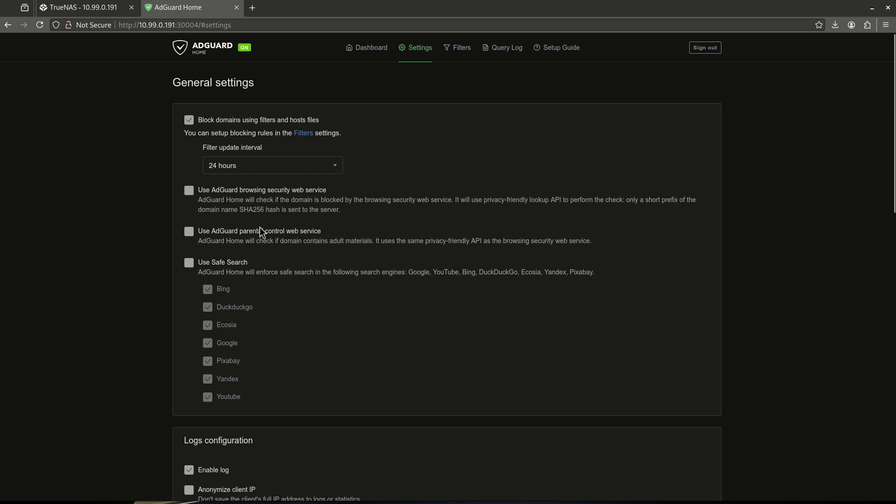
pyautogui.scroll(-6, 243, 280)
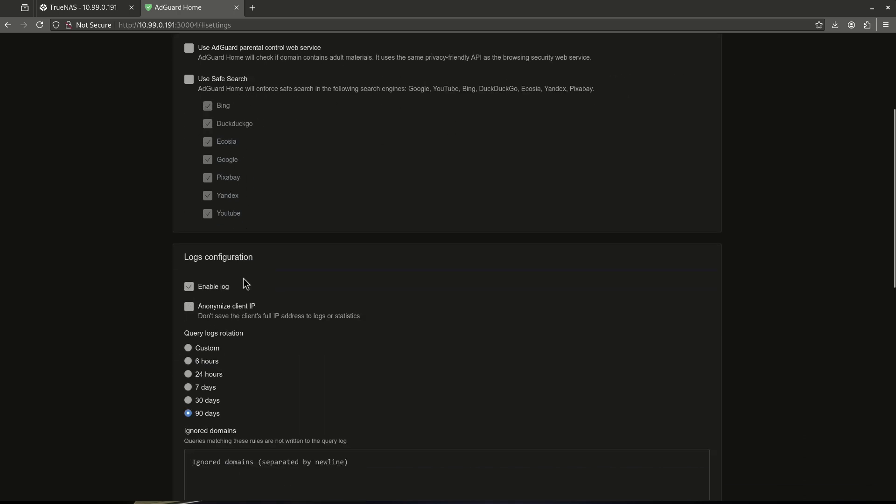
pyautogui.scroll(7, 281, 258)
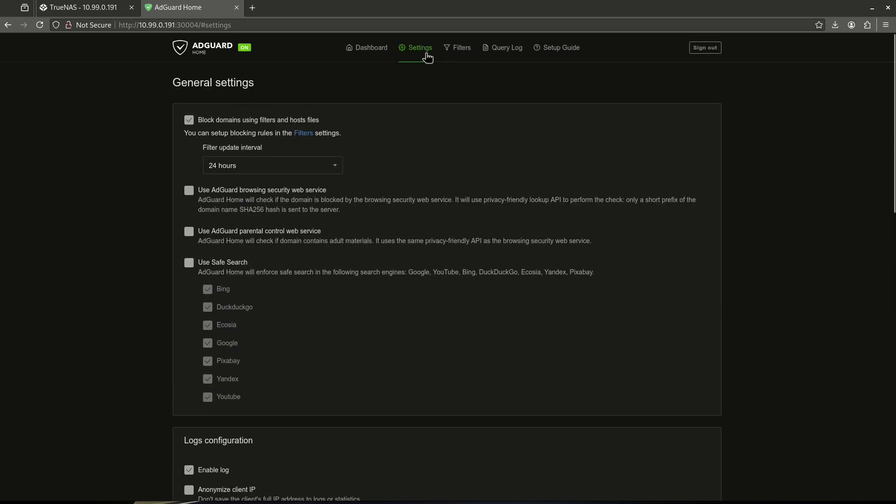
pyautogui.moveTo(423, 55)
pyautogui.click(422, 91)
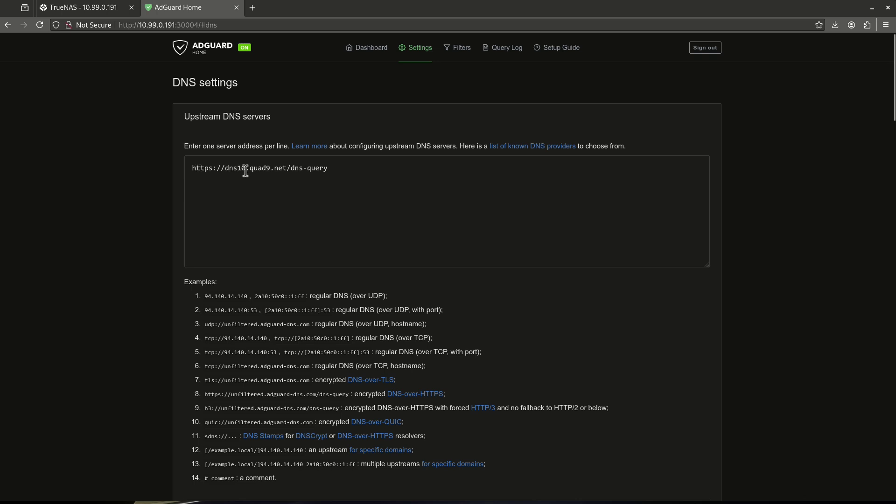
# Step: Mark 'quad9' in the upstream server address and open the known DNS providers list
pyautogui.moveTo(249, 171); pyautogui.dragTo(271, 171)
pyautogui.click(271, 171)
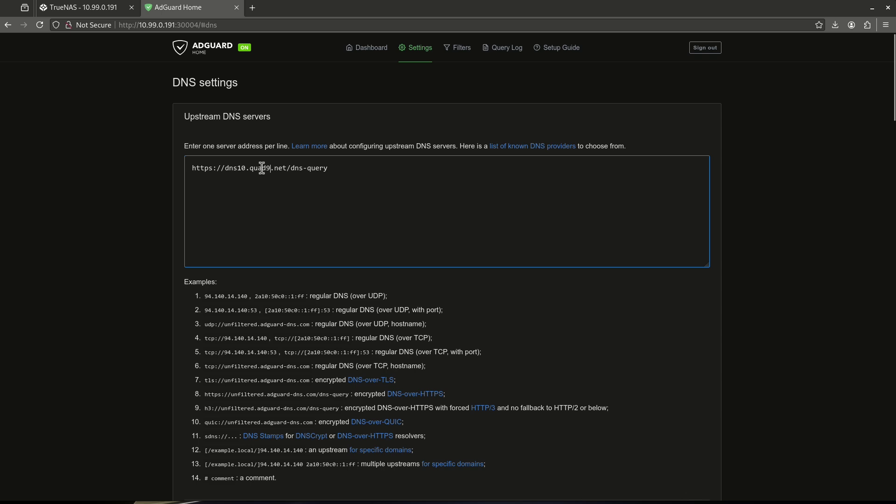
pyautogui.click(501, 147)
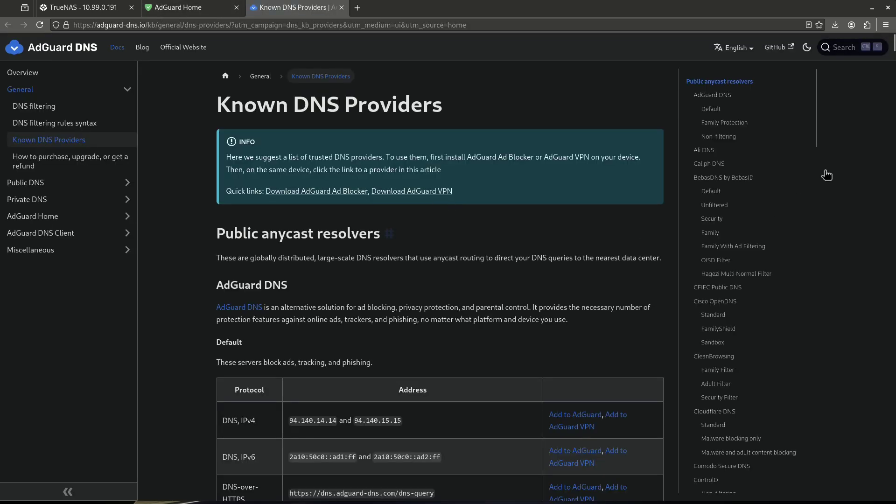
# Step: Review the Family Protection, Non-filtering and Cloudflare DNS server entries, then return to AdGuard Home
pyautogui.moveTo(818, 120); pyautogui.dragTo(811, 160)
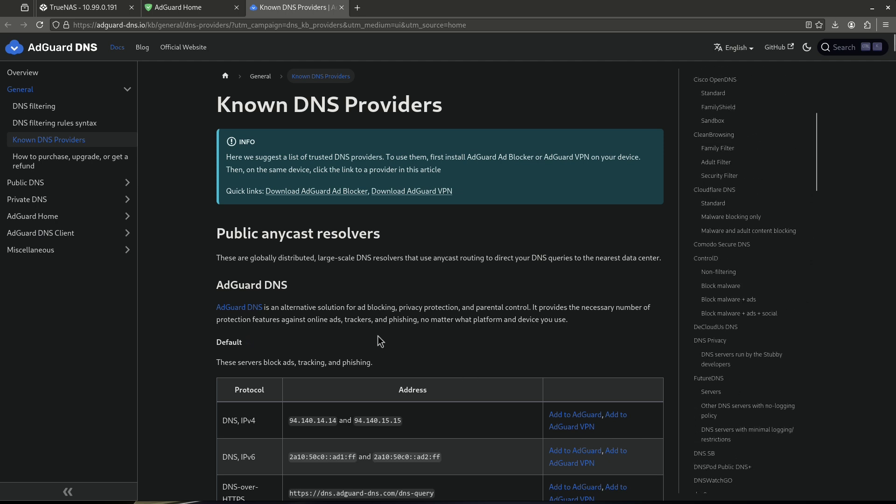
pyautogui.scroll(-5, 374, 337)
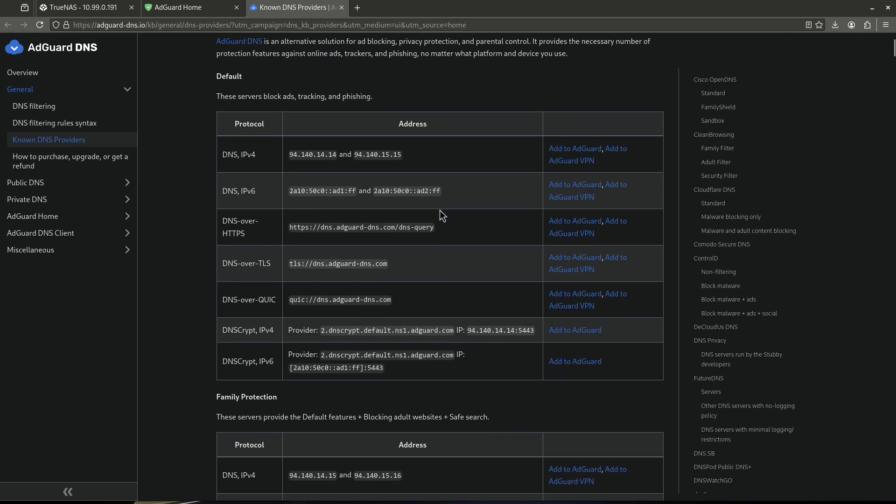
pyautogui.scroll(4, 751, 172)
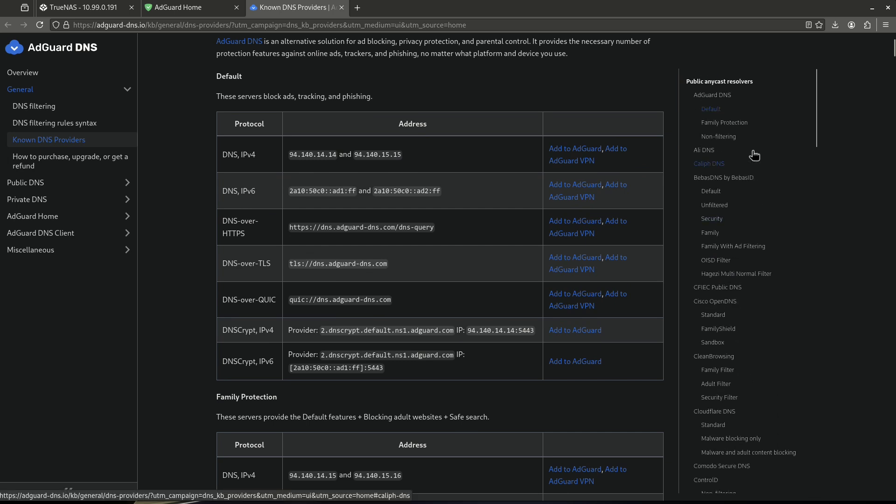
pyautogui.click(724, 127)
pyautogui.click(719, 136)
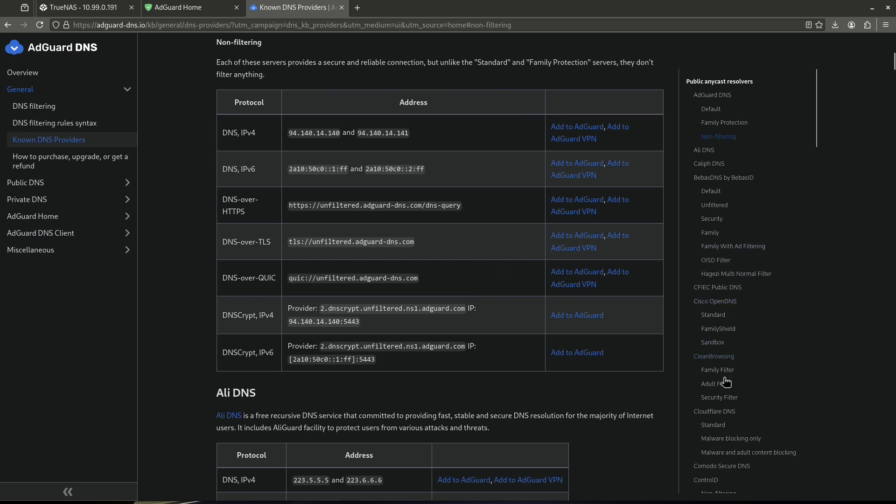
pyautogui.click(726, 413)
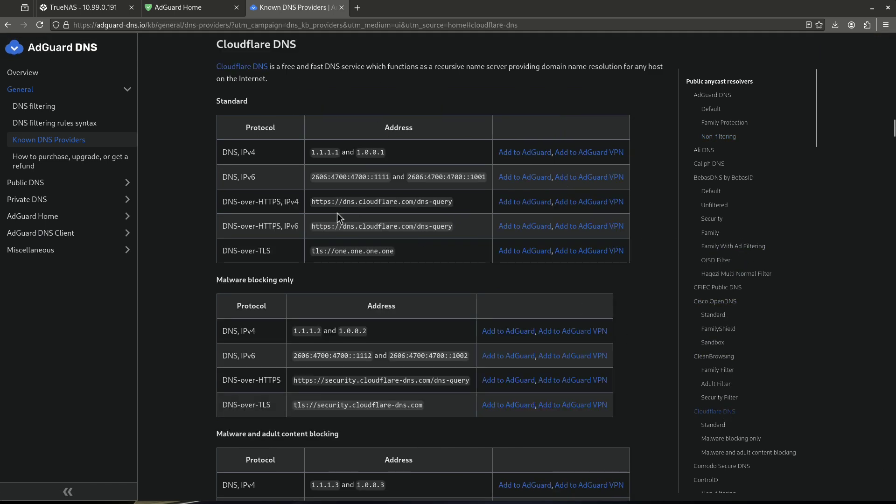
pyautogui.moveTo(316, 152); pyautogui.dragTo(331, 154)
pyautogui.click(331, 154)
pyautogui.click(183, 6)
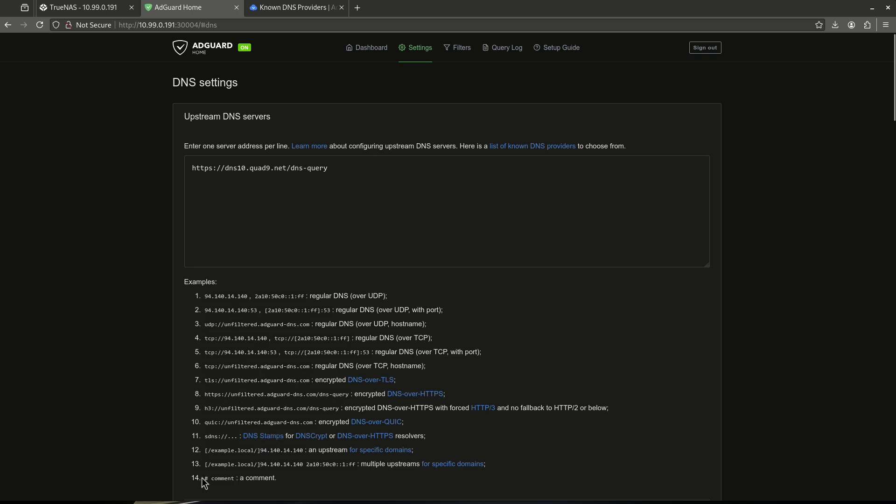
pyautogui.doubleClick(250, 478)
pyautogui.scroll(-5, 246, 469)
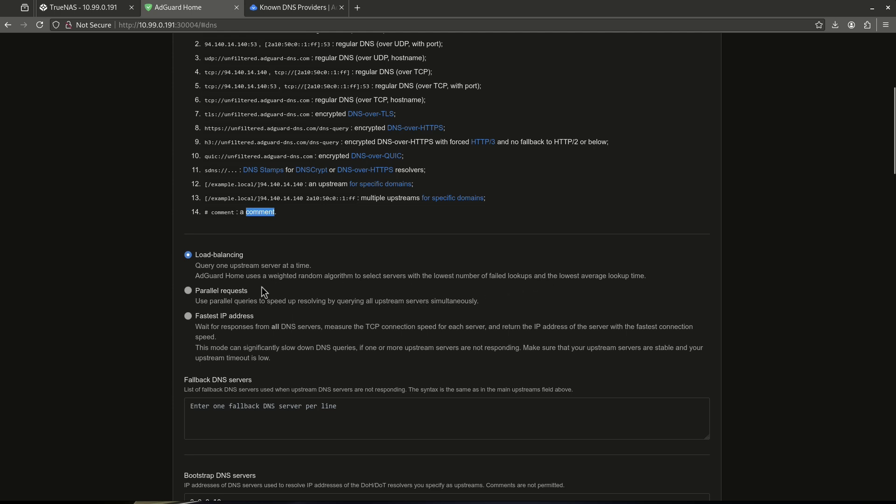
pyautogui.scroll(6, 262, 287)
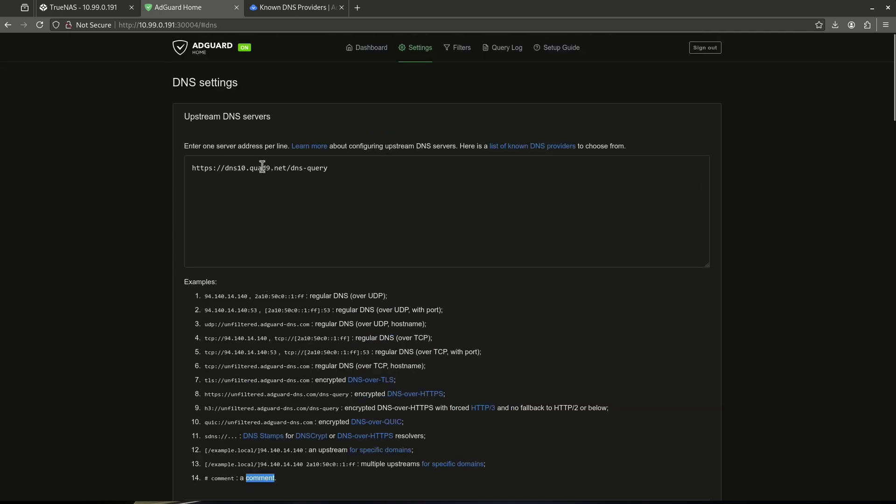
pyautogui.scroll(-3, 270, 208)
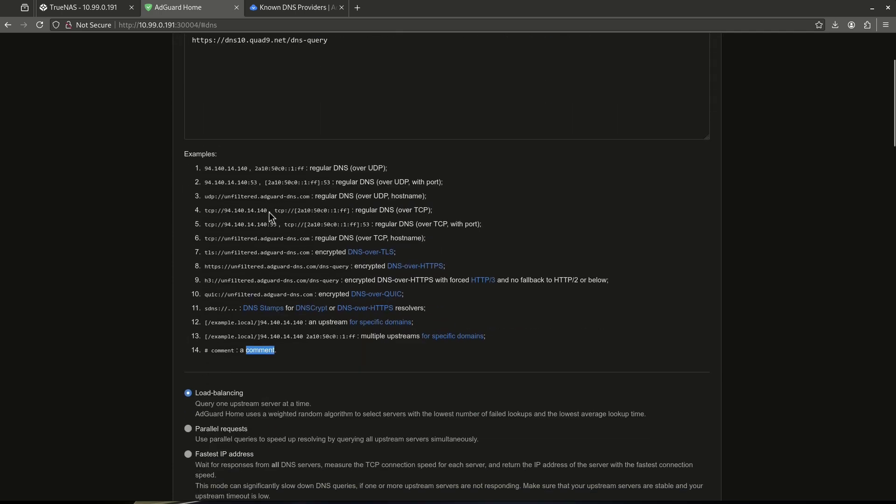
pyautogui.scroll(-6, 269, 212)
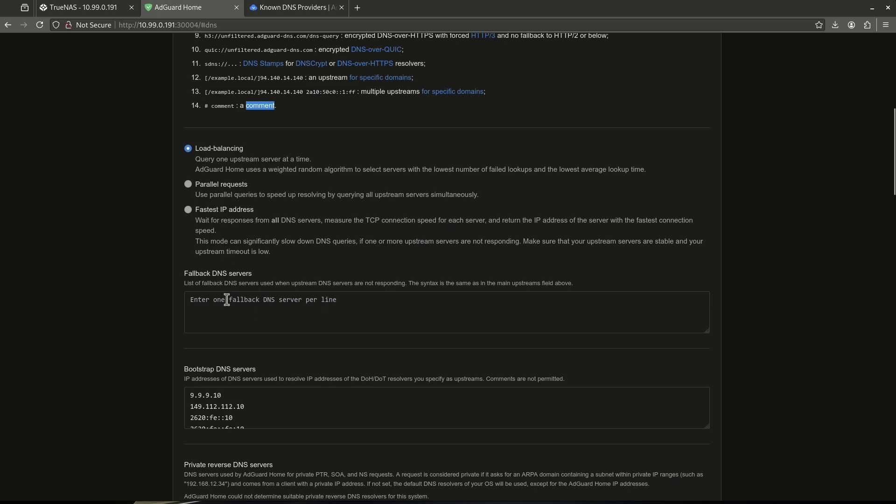
pyautogui.scroll(-2, 227, 299)
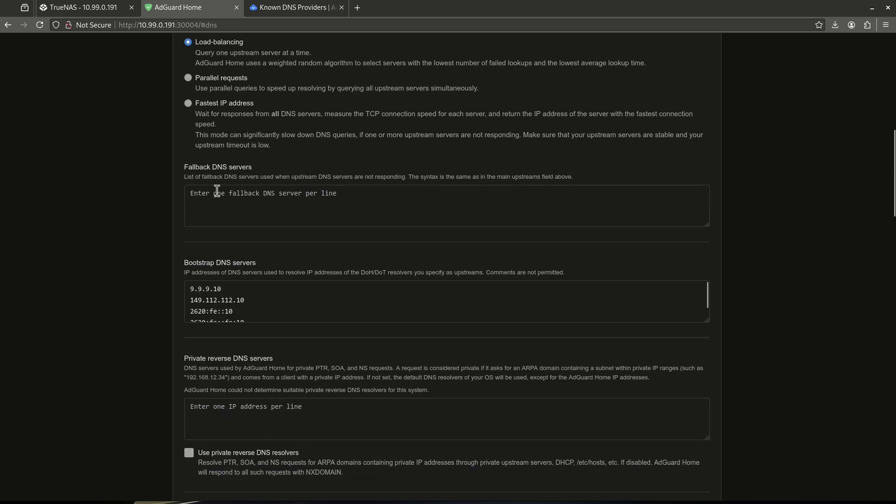
pyautogui.scroll(-2, 225, 210)
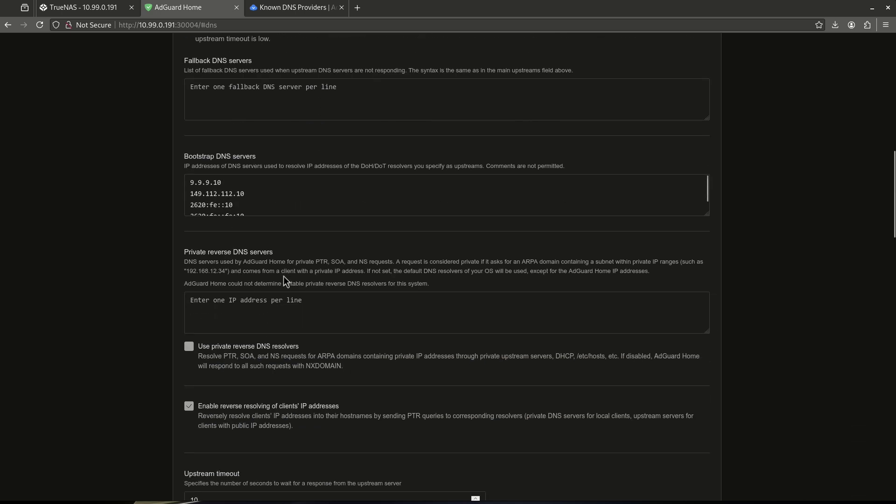
pyautogui.scroll(-4, 284, 276)
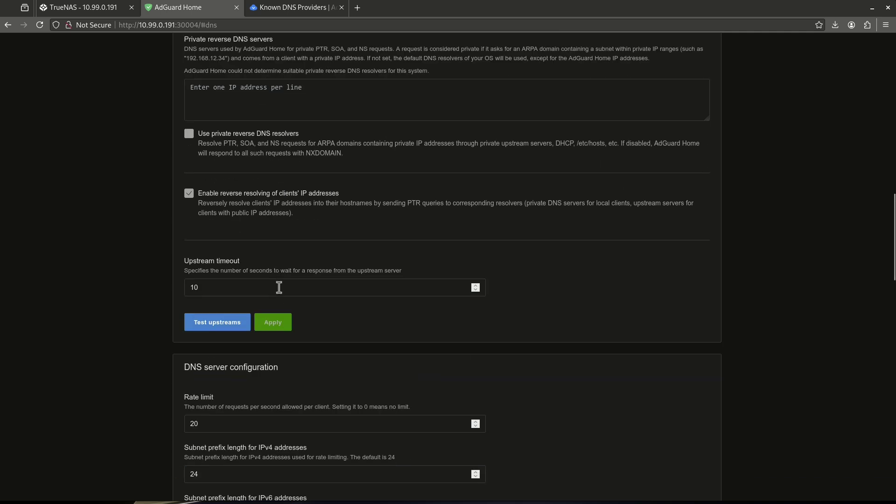
pyautogui.scroll(-5, 280, 288)
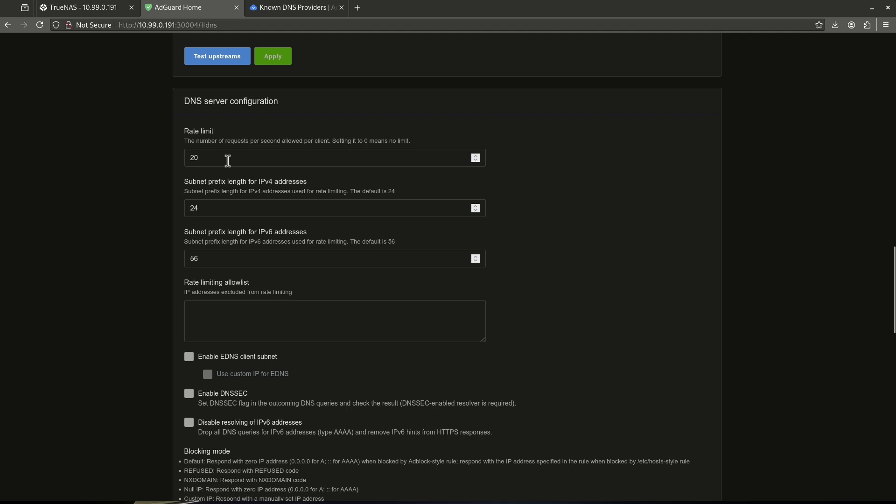
pyautogui.scroll(-8, 228, 155)
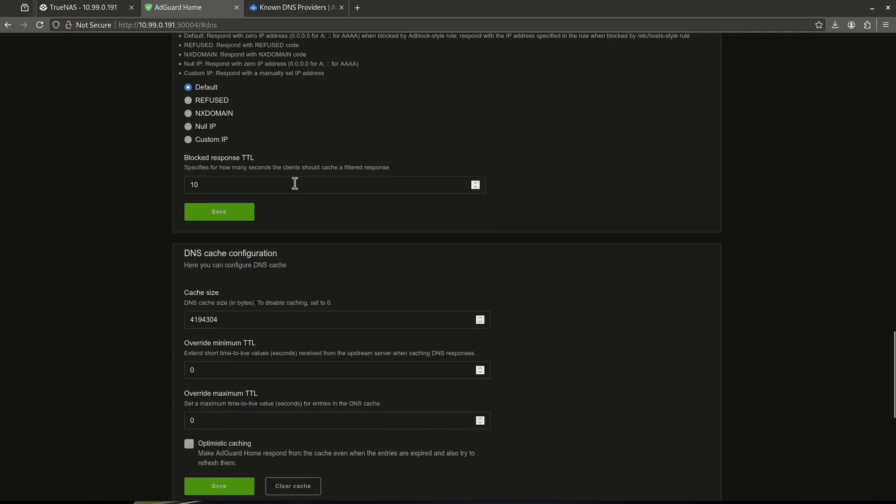
pyautogui.scroll(-8, 306, 219)
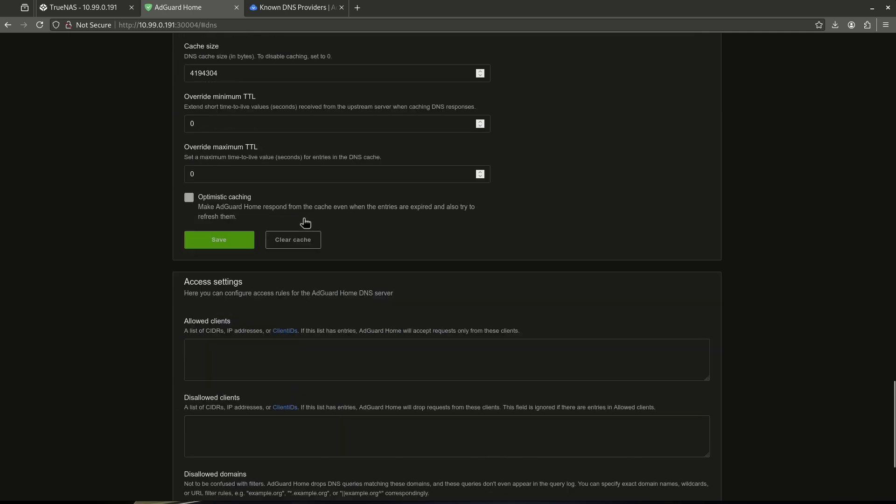
pyautogui.scroll(20, 284, 264)
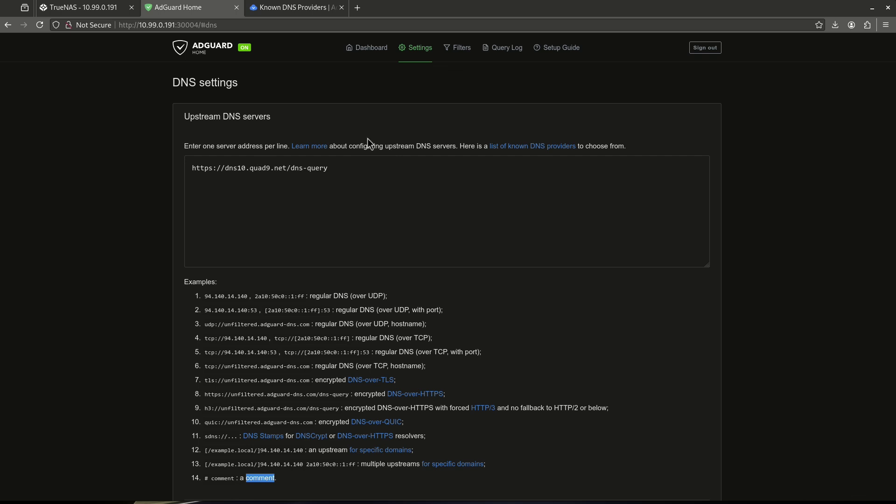
# Step: Open the Encryption settings page and scroll through its options
pyautogui.moveTo(414, 62)
pyautogui.click(440, 107)
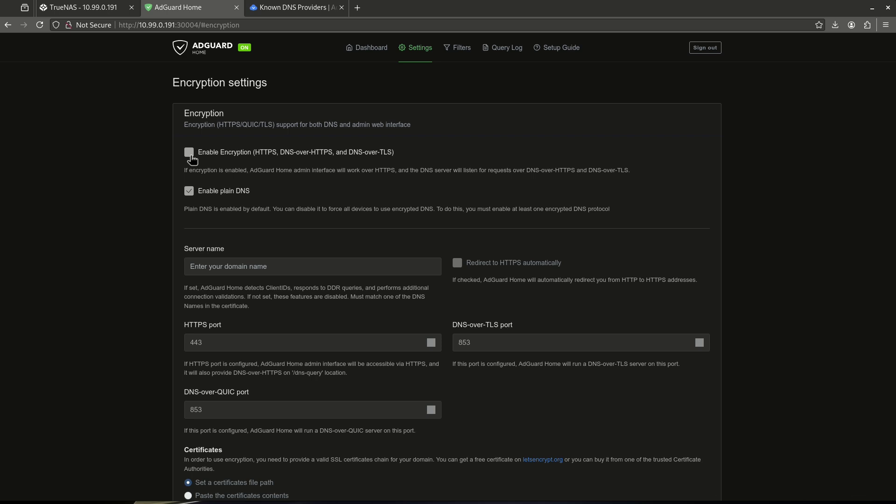
pyautogui.scroll(-5, 267, 228)
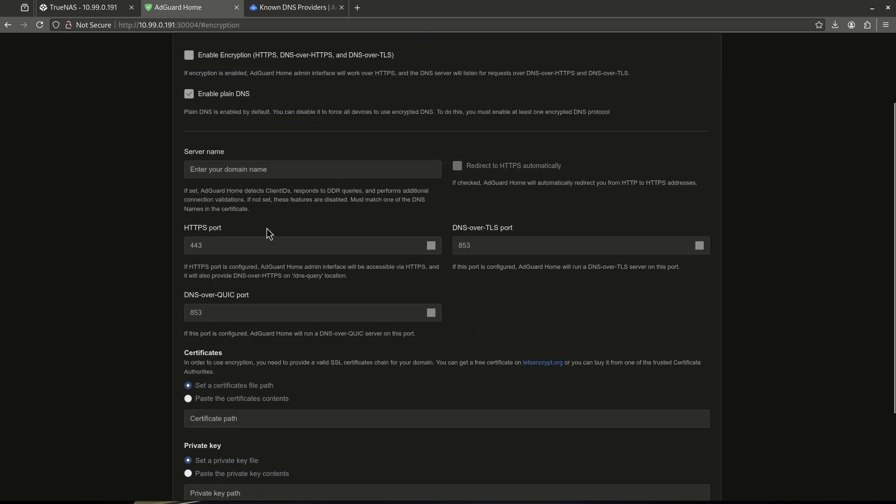
pyautogui.scroll(5, 266, 232)
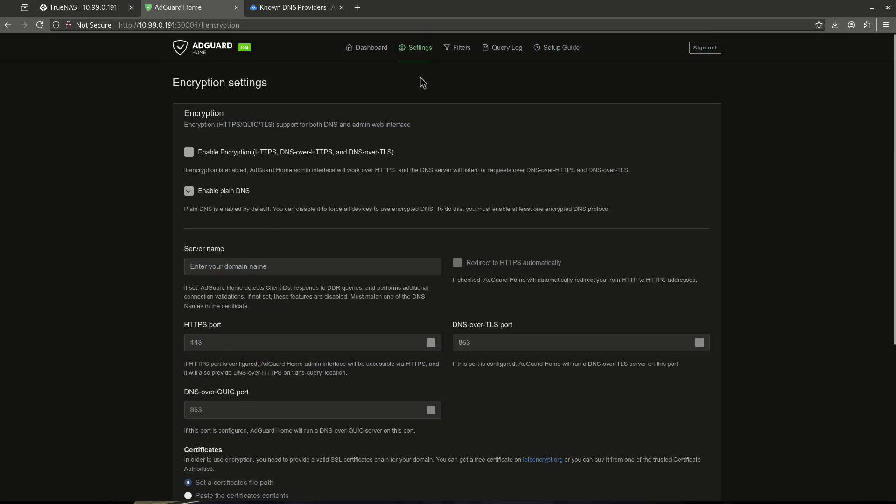
# Step: Review the Client settings page: no persistent clients, runtime clients listed from etc/hosts
pyautogui.moveTo(426, 56)
pyautogui.click(432, 121)
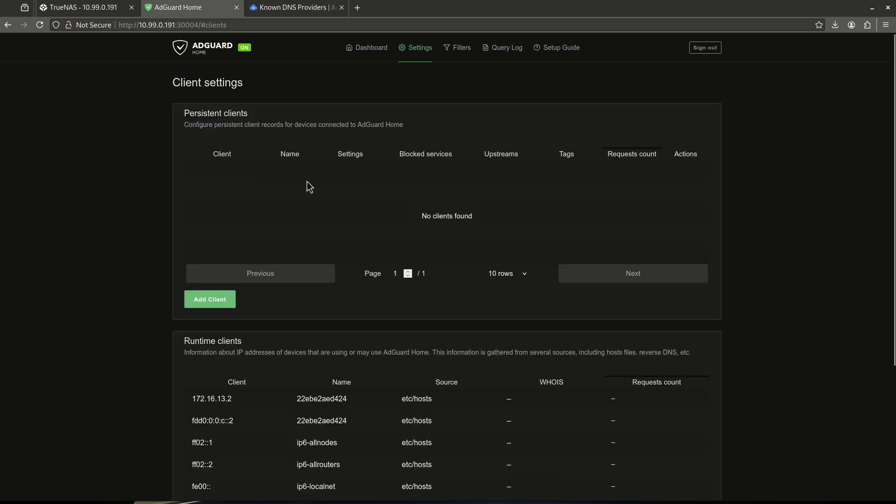
pyautogui.scroll(-4, 304, 346)
pyautogui.scroll(4, 406, 284)
# Step: Bring up the DHCP settings page, showing no interface chosen and the DHCP server disabled
pyautogui.moveTo(413, 55)
pyautogui.click(437, 137)
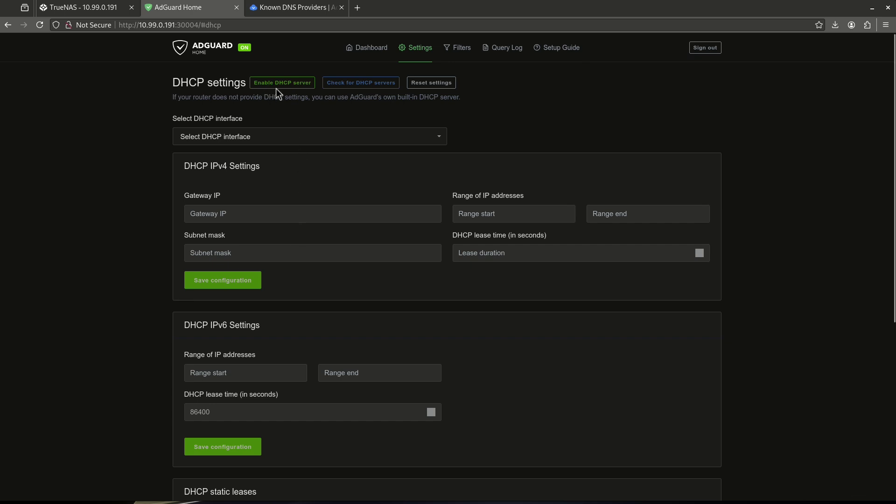
pyautogui.moveTo(470, 49)
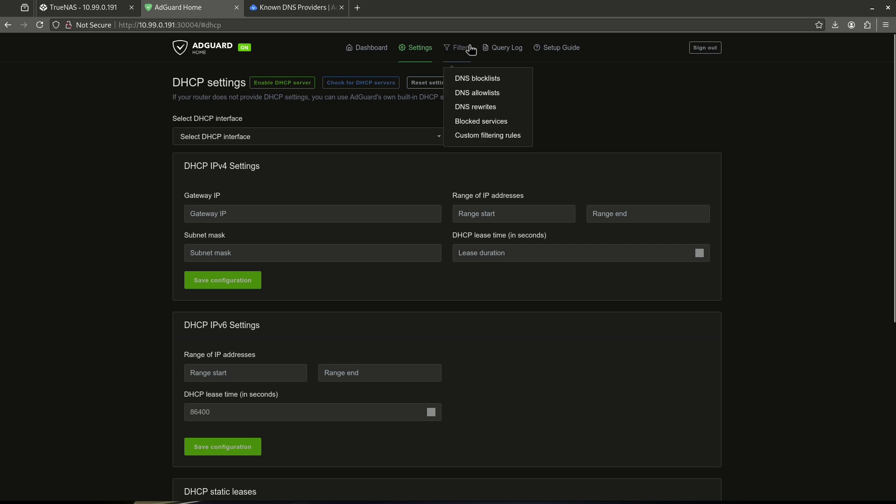
pyautogui.click(485, 79)
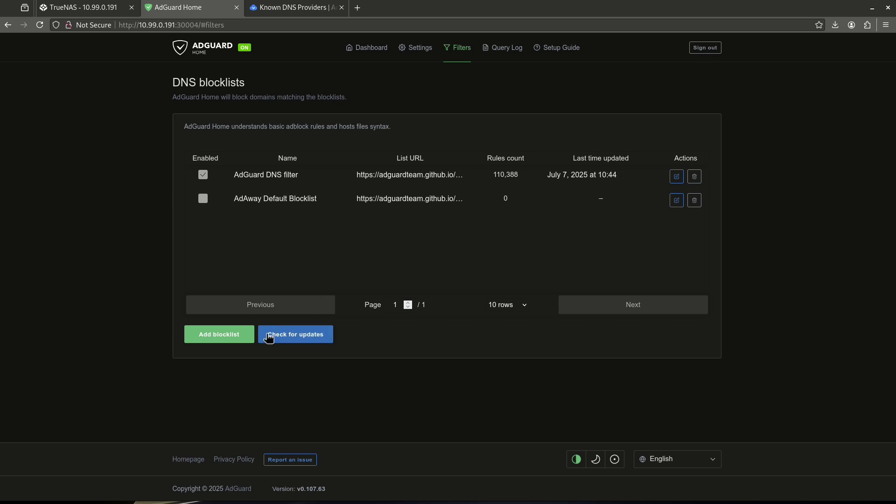
pyautogui.click(234, 338)
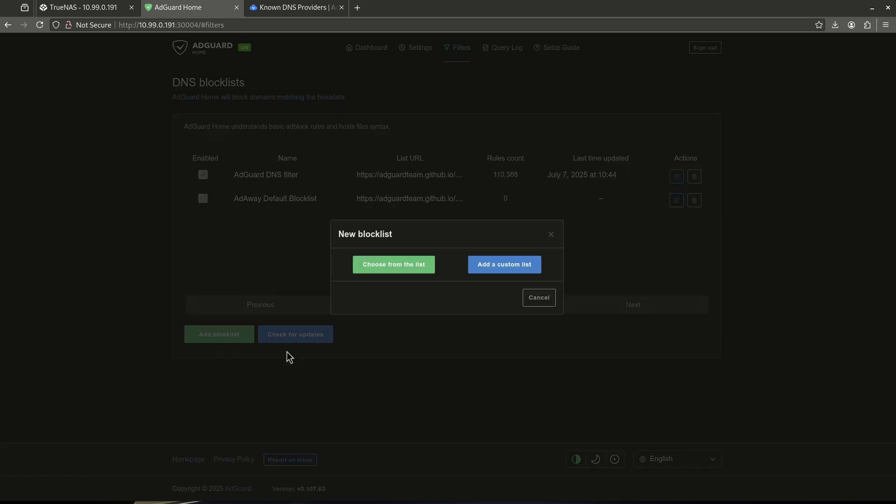
pyautogui.click(413, 264)
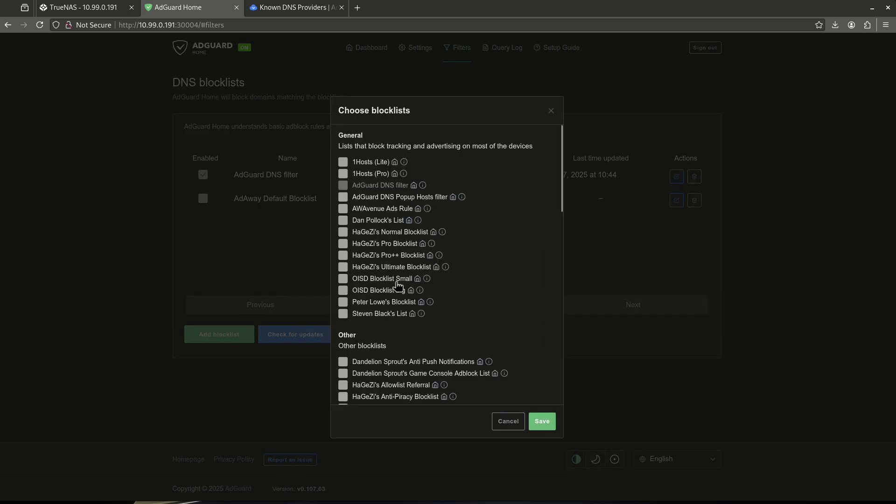
pyautogui.scroll(-9, 400, 280)
pyautogui.scroll(-4, 400, 278)
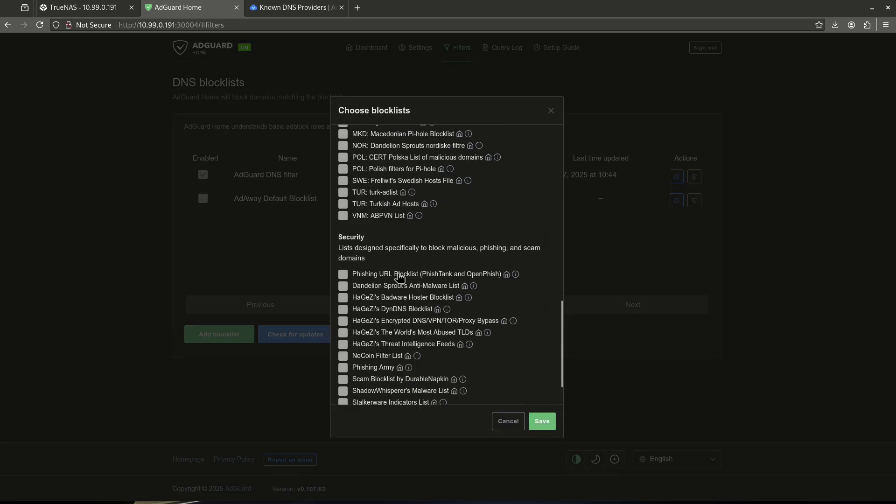
pyautogui.scroll(13, 399, 279)
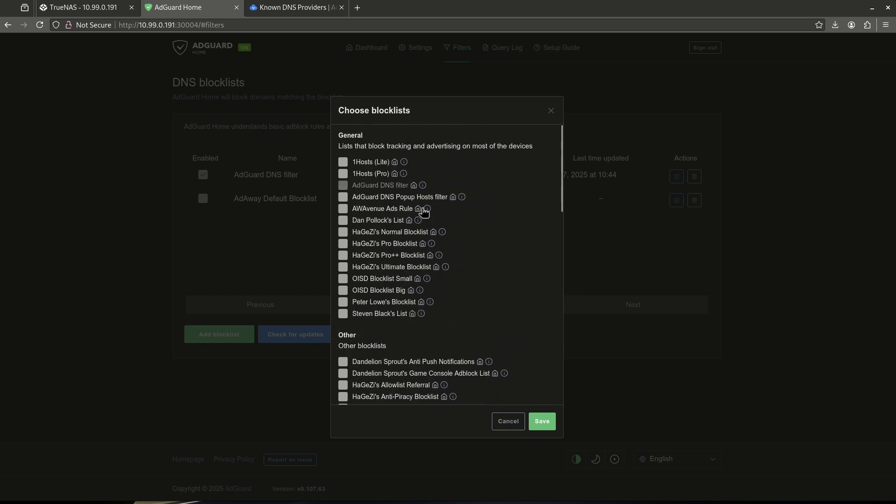
pyautogui.click(404, 163)
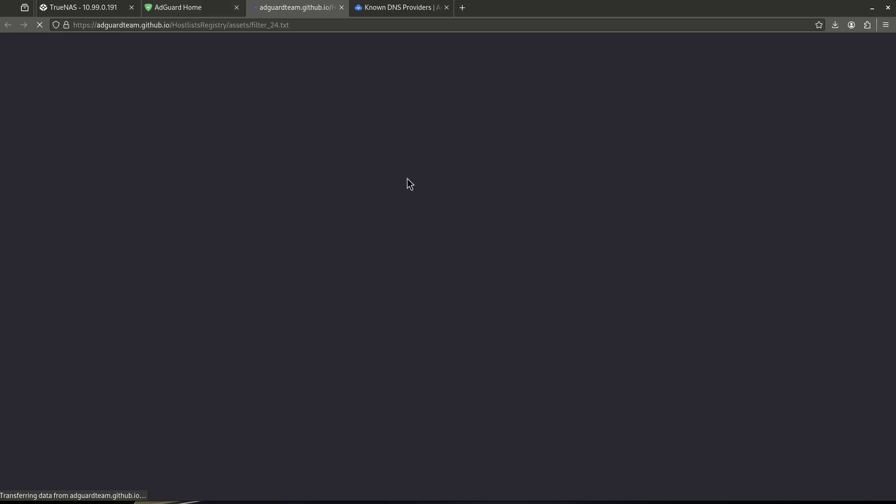
pyautogui.scroll(-10, 77, 140)
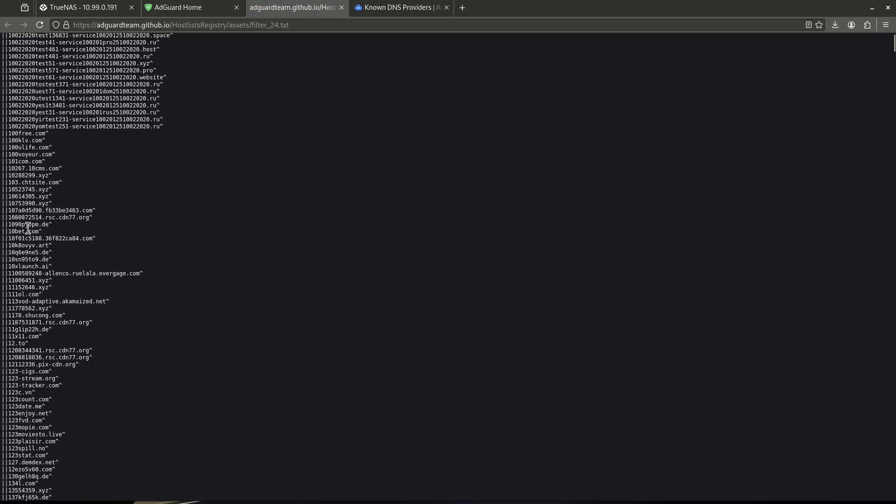
pyautogui.scroll(-15, 52, 165)
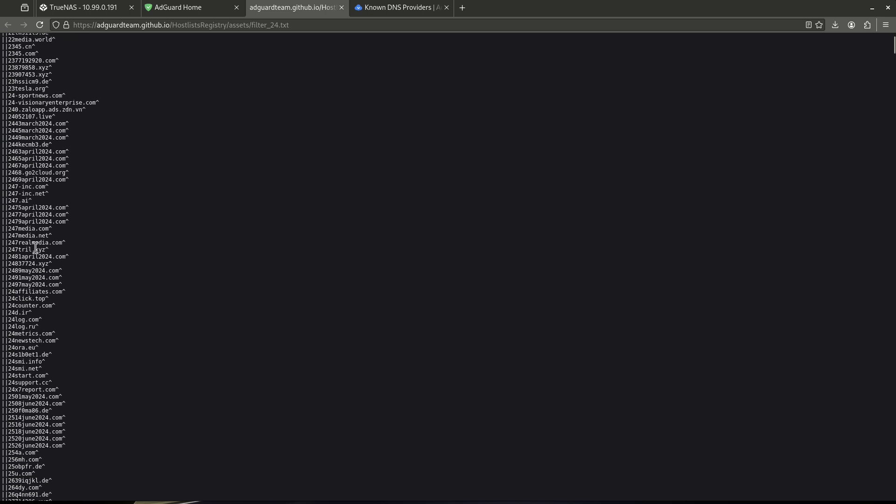
pyautogui.click(342, 8)
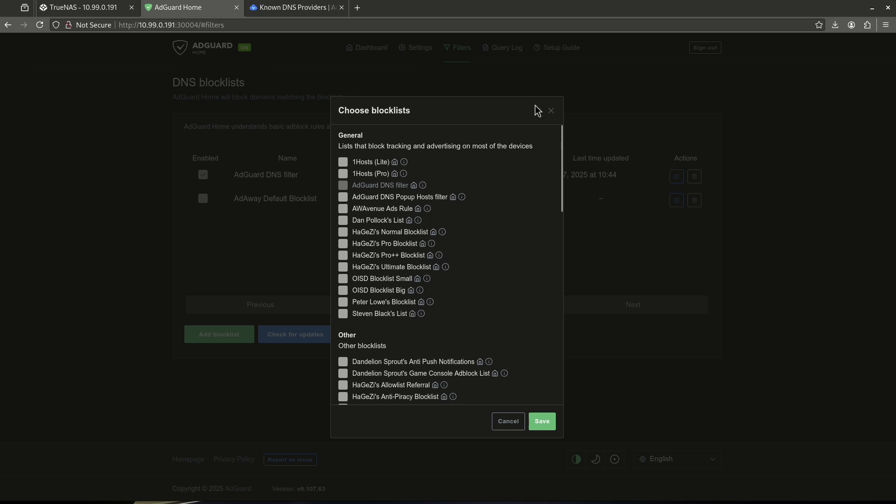
pyautogui.click(551, 111)
pyautogui.moveTo(466, 55)
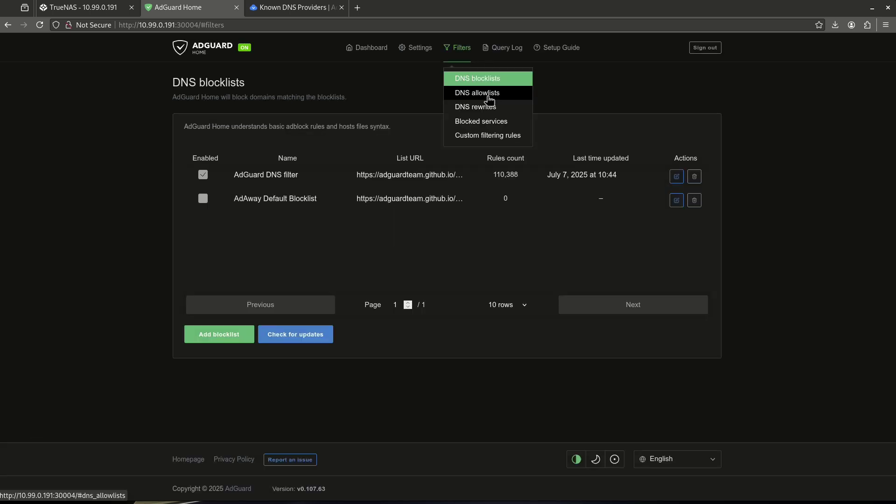
# Step: Toggle Facebook on in Blocked services and save the change
pyautogui.click(510, 119)
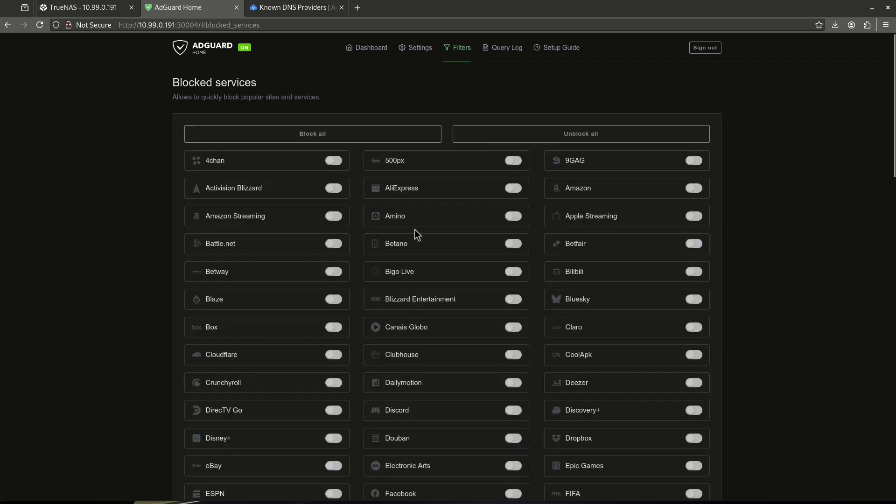
pyautogui.scroll(-4, 416, 231)
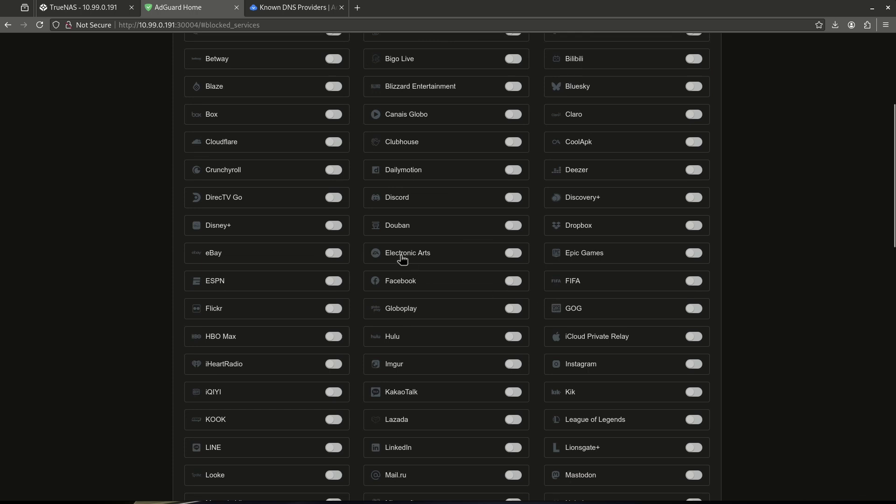
pyautogui.click(504, 285)
pyautogui.scroll(-2, 469, 305)
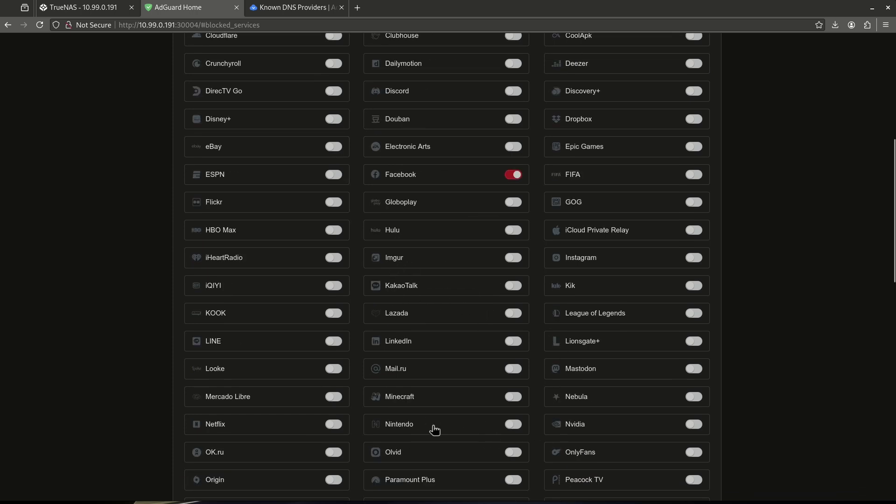
pyautogui.scroll(-1, 460, 402)
pyautogui.scroll(-6, 459, 402)
pyautogui.scroll(9, 452, 397)
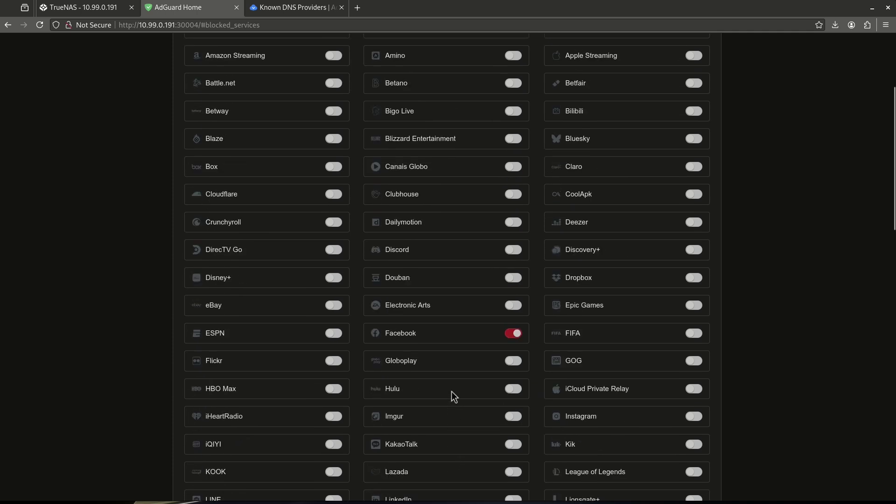
pyautogui.scroll(-12, 452, 393)
pyautogui.scroll(-3, 451, 394)
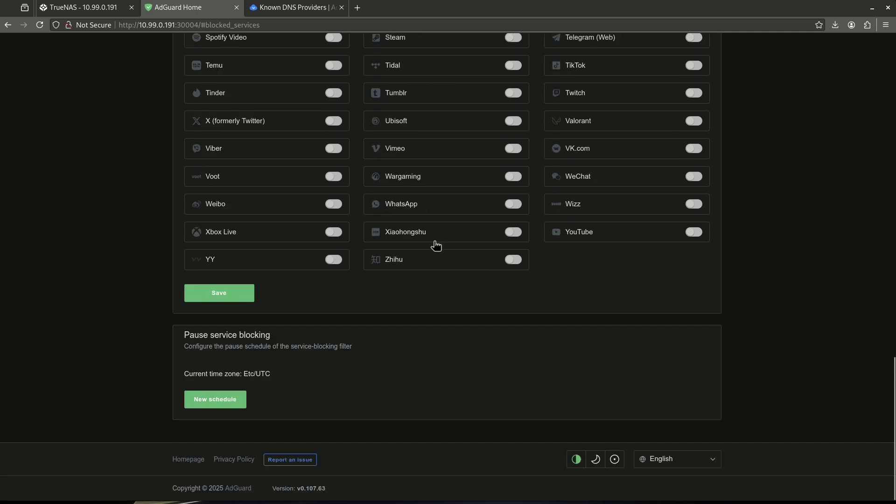
pyautogui.scroll(10, 434, 236)
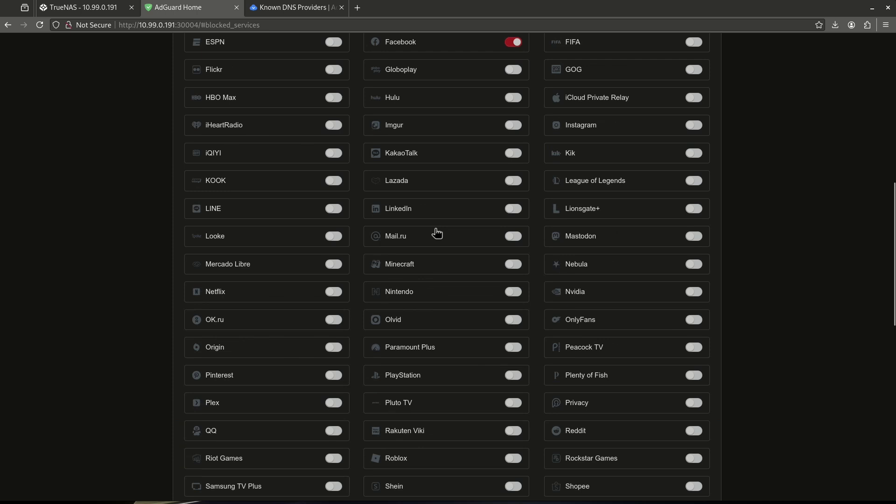
pyautogui.scroll(-10, 436, 233)
pyautogui.click(225, 292)
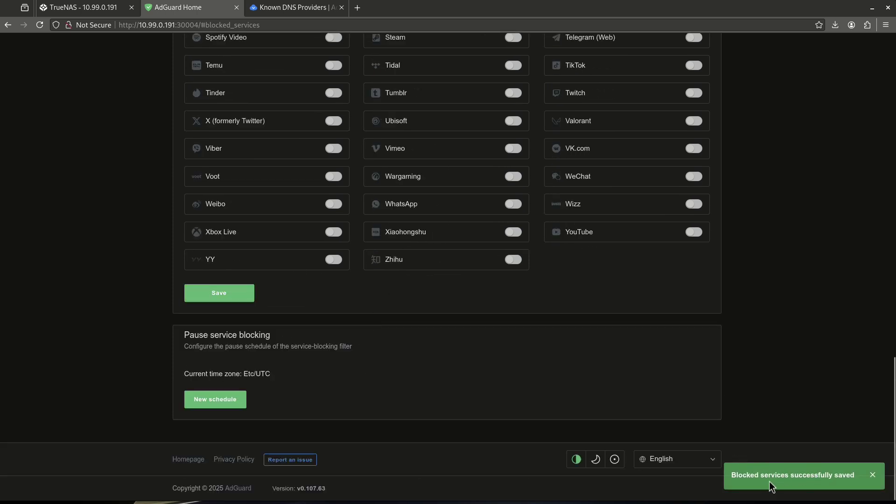
# Step: Start a new Pause service blocking schedule, then close it without adding it
pyautogui.scroll(20, 401, 224)
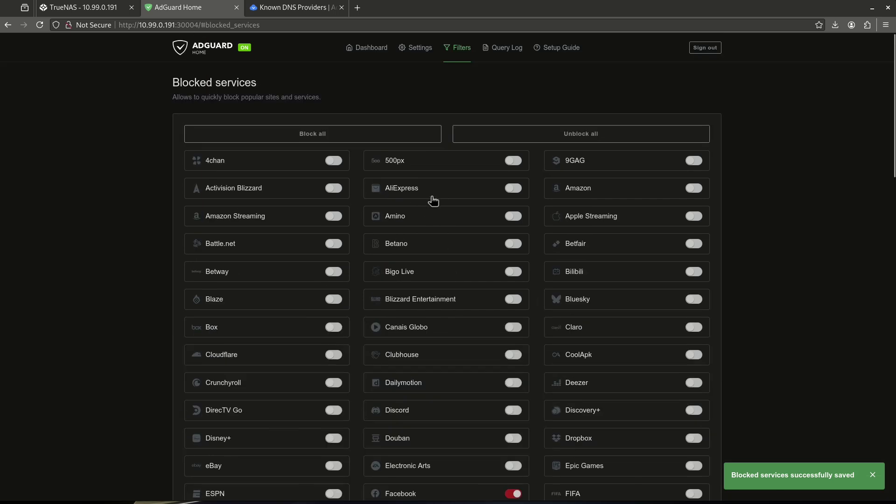
pyautogui.scroll(-15, 350, 224)
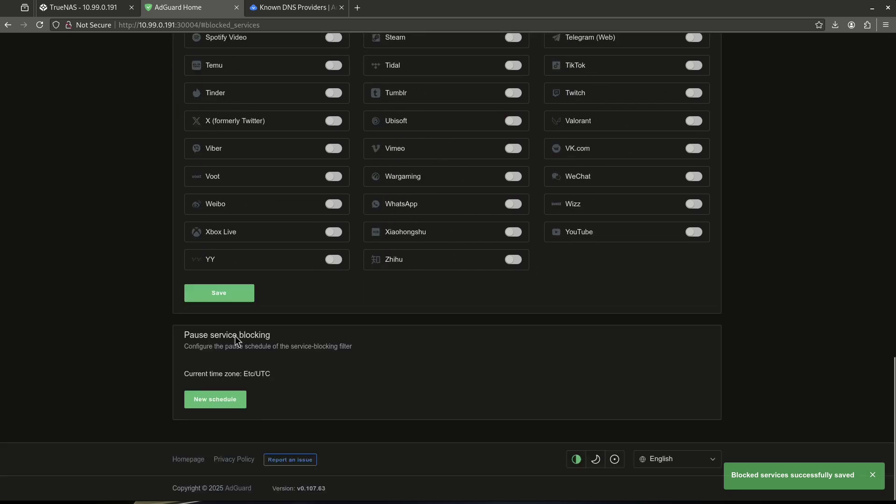
pyautogui.moveTo(190, 335); pyautogui.dragTo(308, 343)
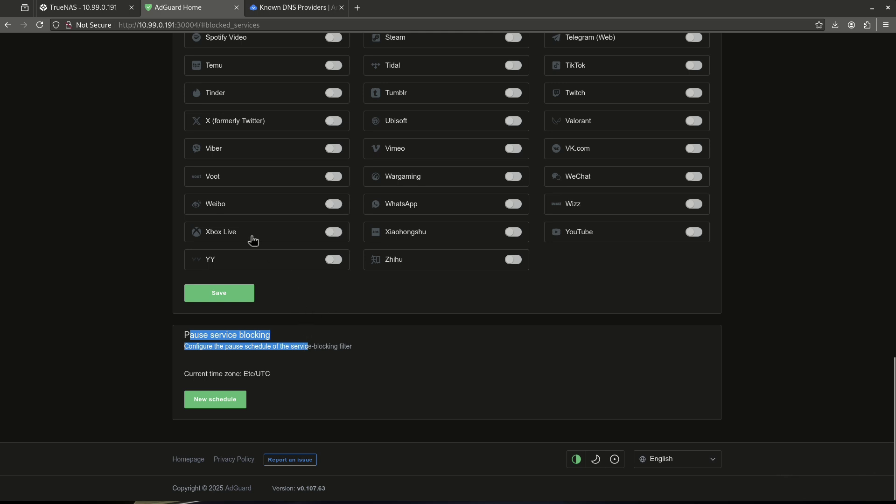
pyautogui.click(331, 232)
pyautogui.click(242, 400)
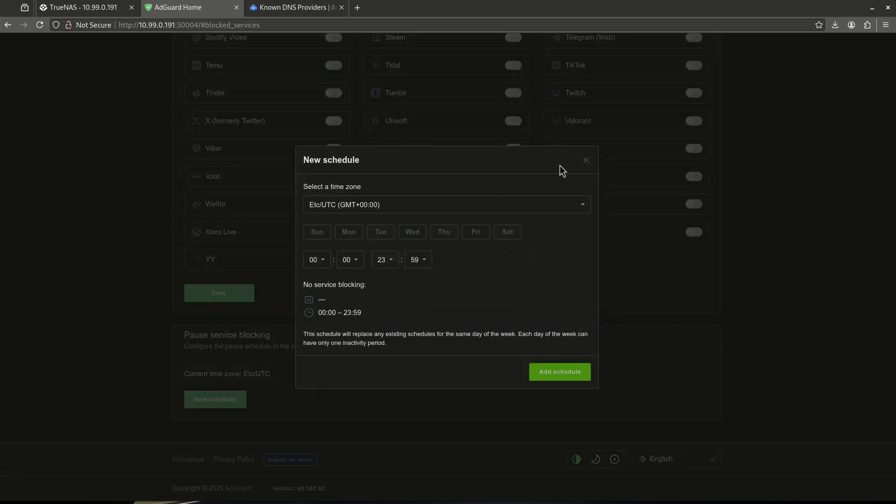
pyautogui.click(584, 161)
# Step: Browse the Custom filtering rules, Query Log and Setup Guide pages
pyautogui.scroll(15, 581, 160)
pyautogui.moveTo(462, 47)
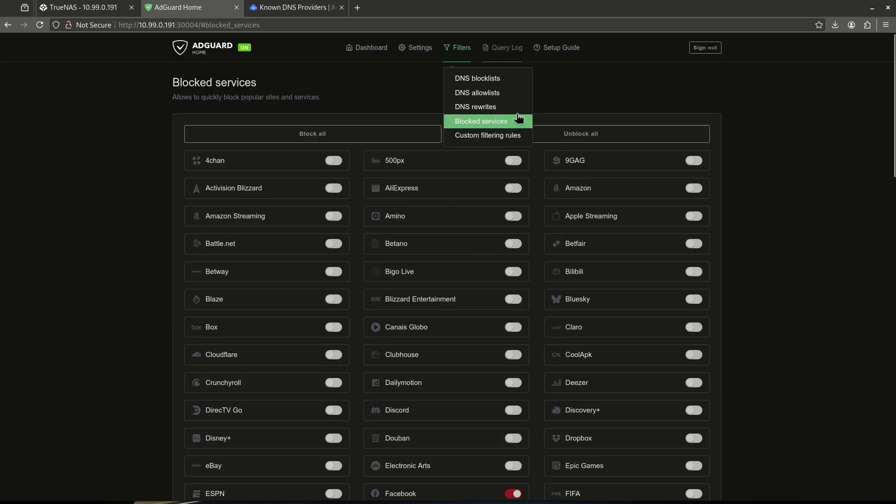
pyautogui.click(515, 137)
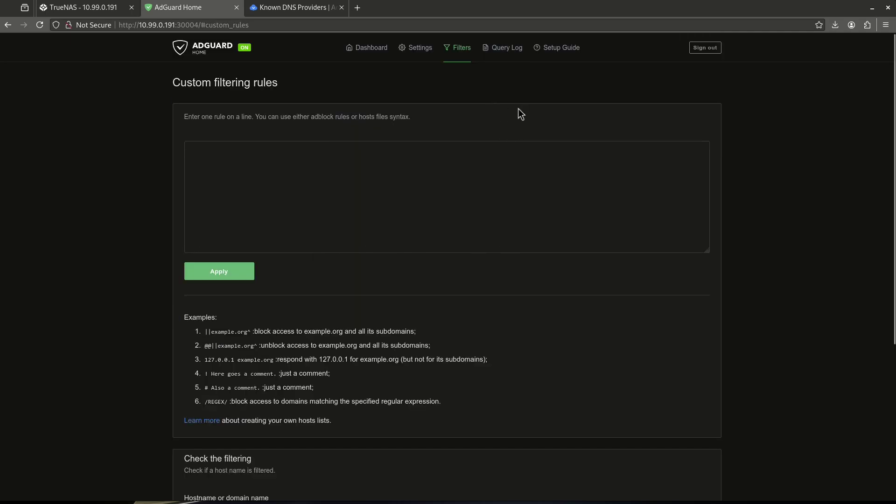
pyautogui.click(502, 50)
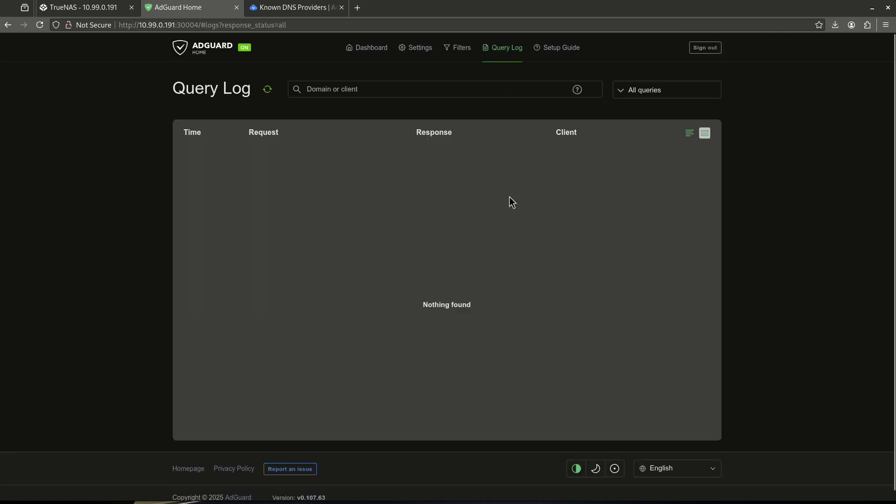
pyautogui.click(545, 48)
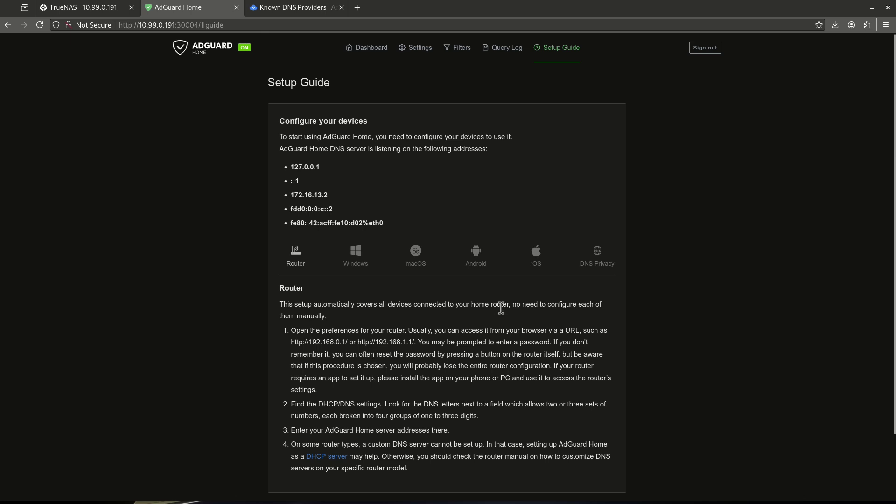
pyautogui.scroll(-3, 412, 333)
pyautogui.scroll(3, 407, 334)
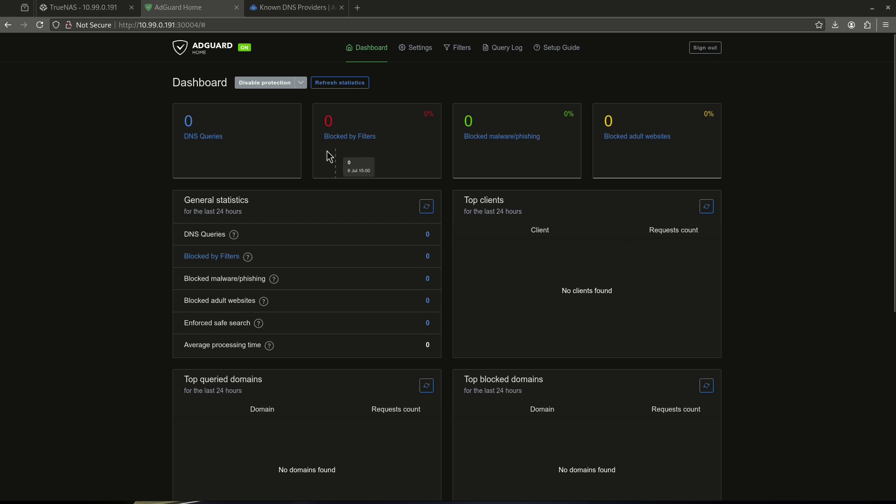
# Step: Disable protection for 30 seconds, then re-enable it immediately from the countdown button
pyautogui.click(301, 84)
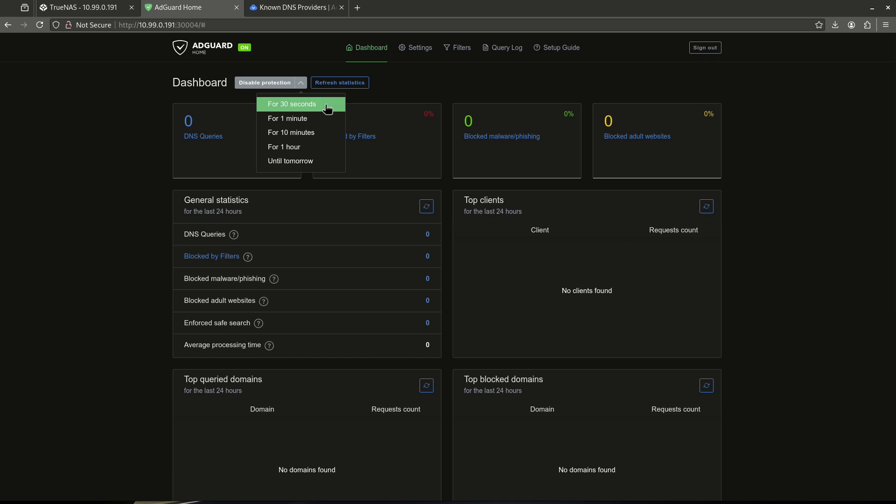
pyautogui.click(327, 105)
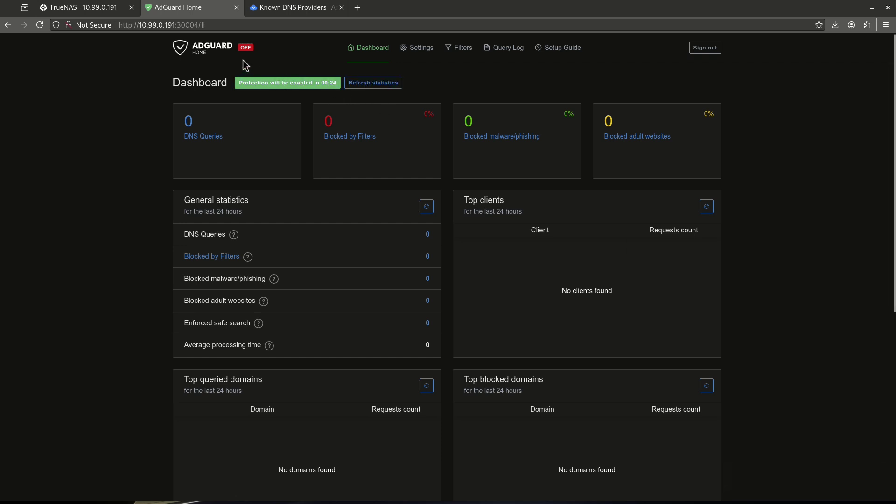
pyautogui.click(327, 87)
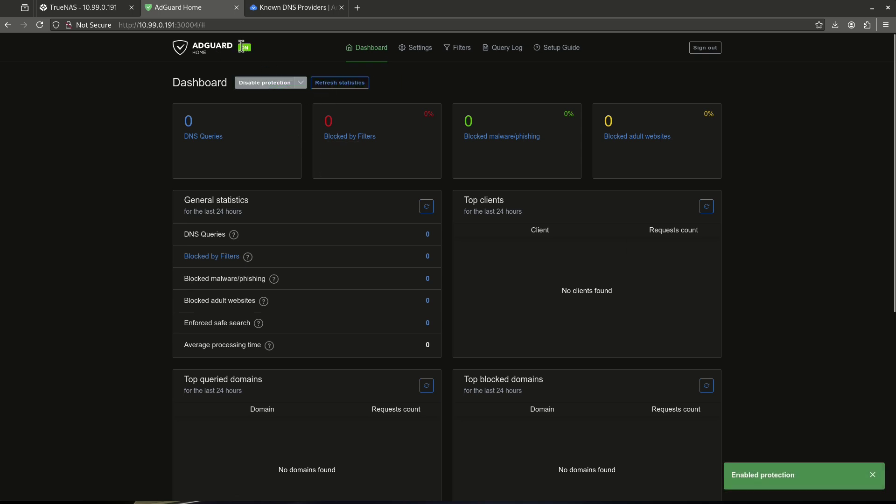